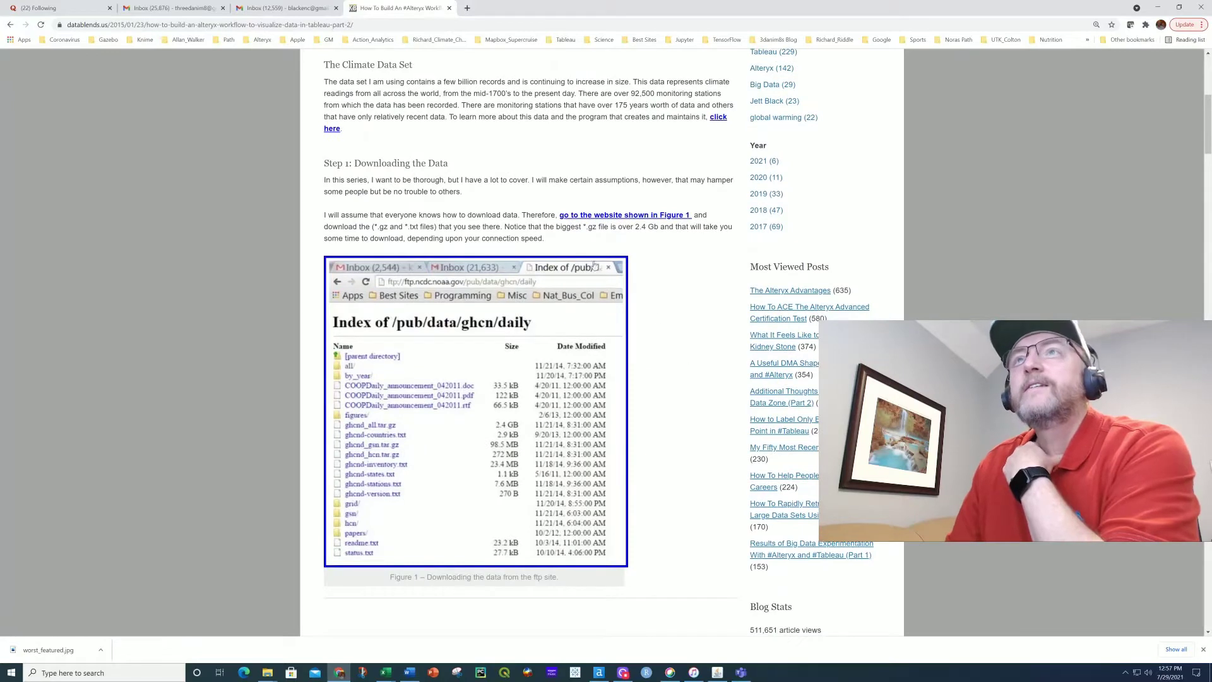
# - Try to open the article's "go to the website shown in Figure 1" link through the external app picker
pyautogui.click(622, 216)
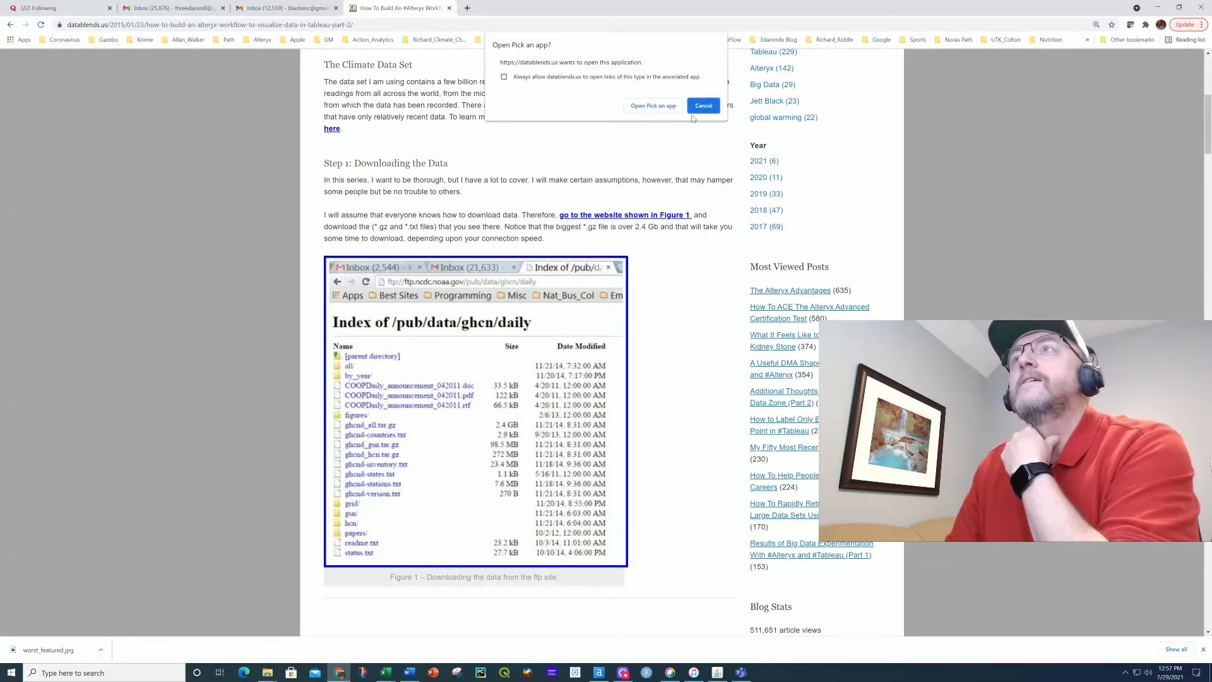
pyautogui.click(654, 102)
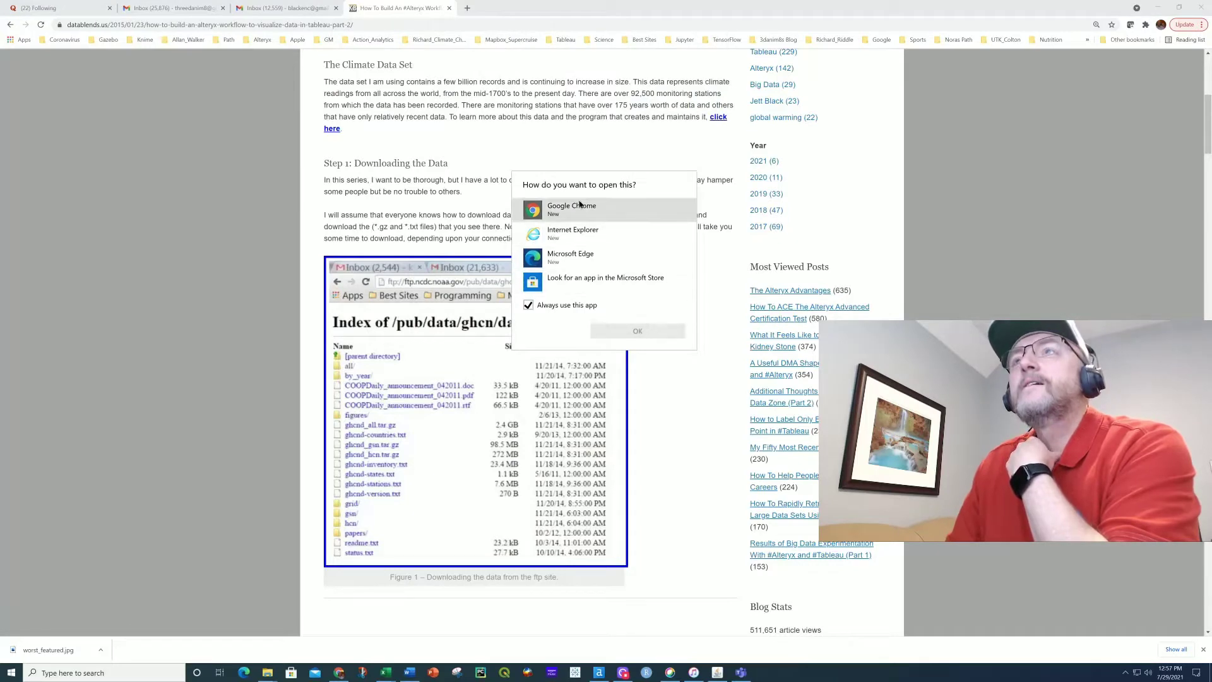
pyautogui.click(637, 331)
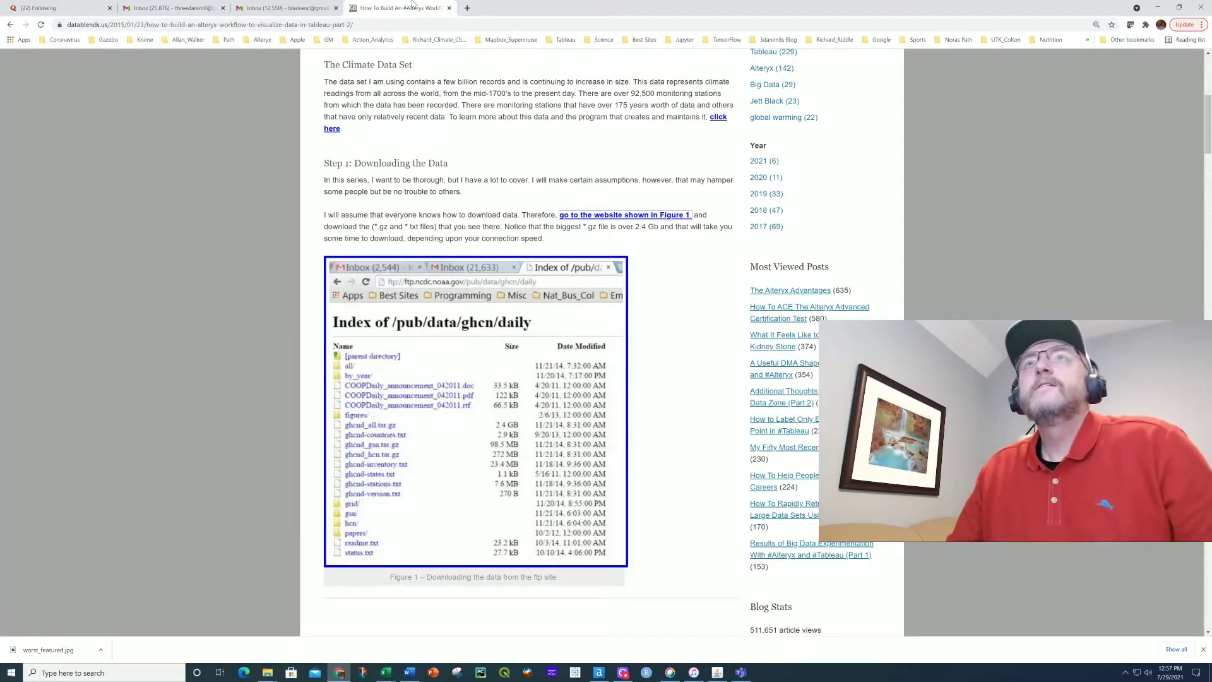
pyautogui.scroll(-1, 677, 274)
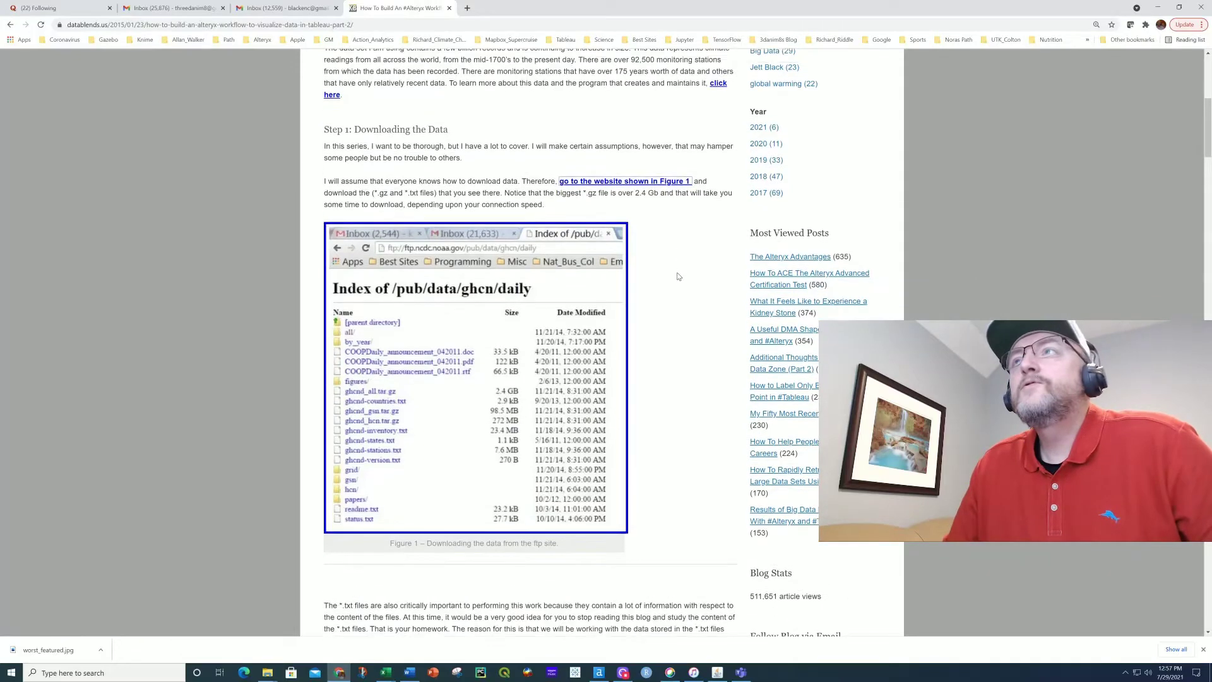
pyautogui.scroll(2, 679, 276)
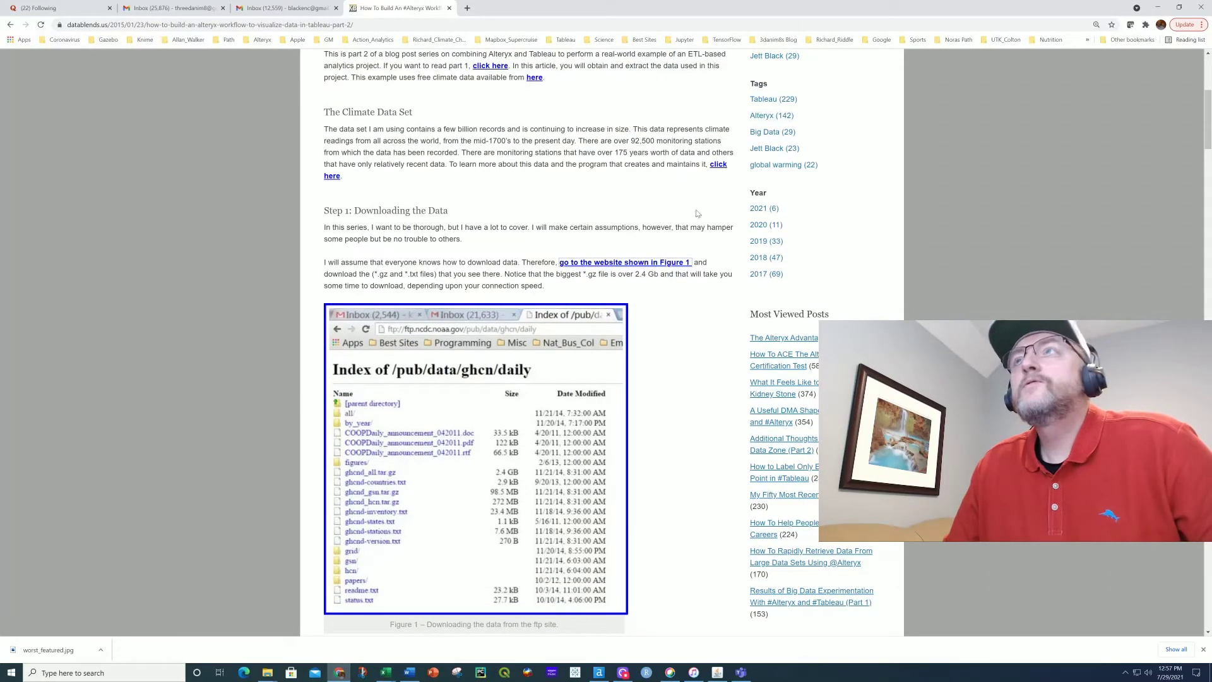
pyautogui.click(603, 265)
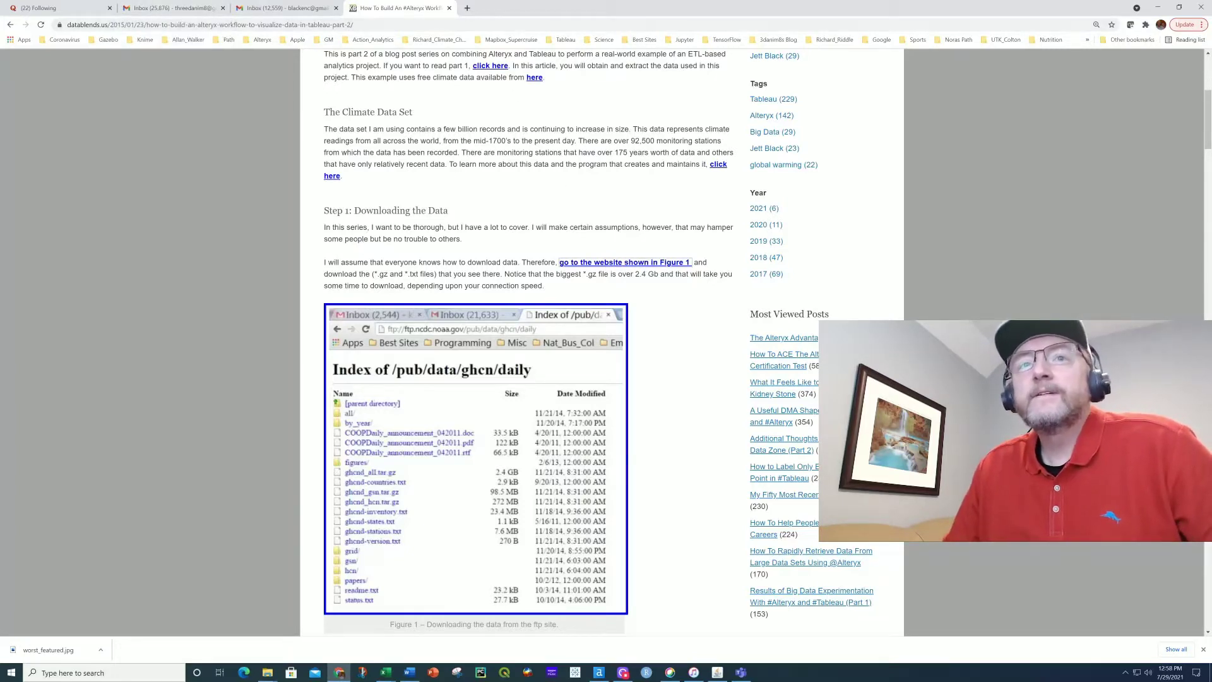
pyautogui.scroll(-1, 573, 217)
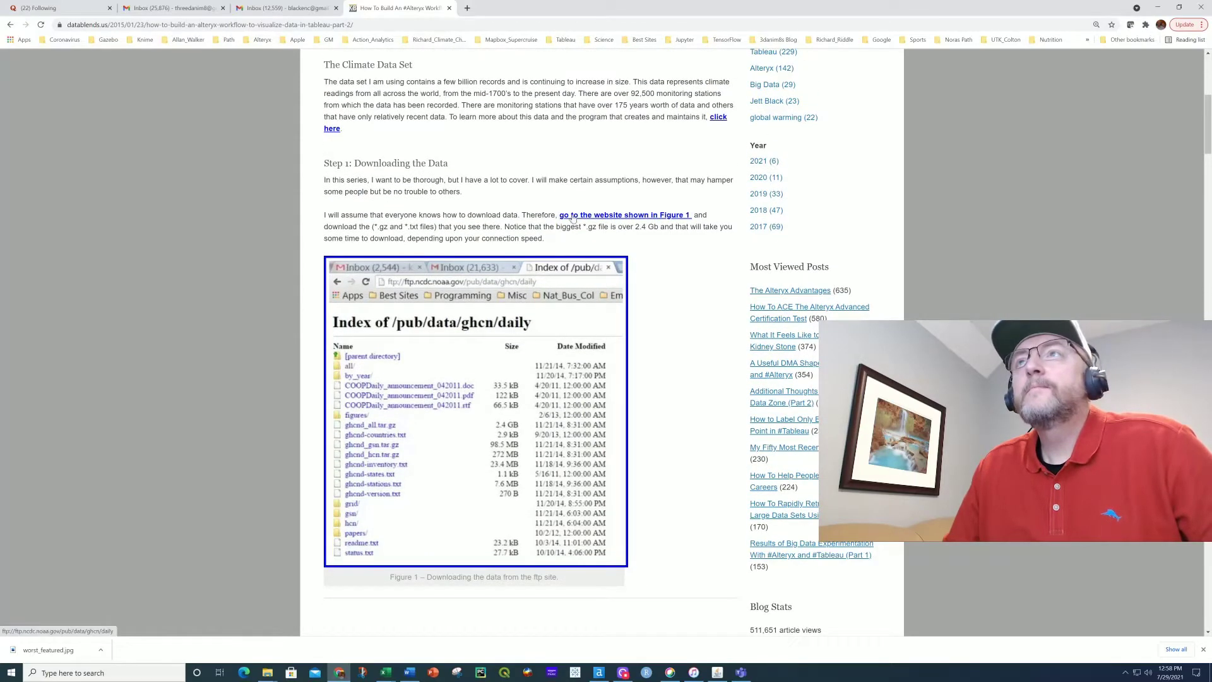
# - Try to load the Figure 1 data site, ftp://ftp.ncdc.noaa.gov/pub/data/ghcn/daily, in a new tab
pyautogui.rightClick(573, 218)
pyautogui.click(604, 224)
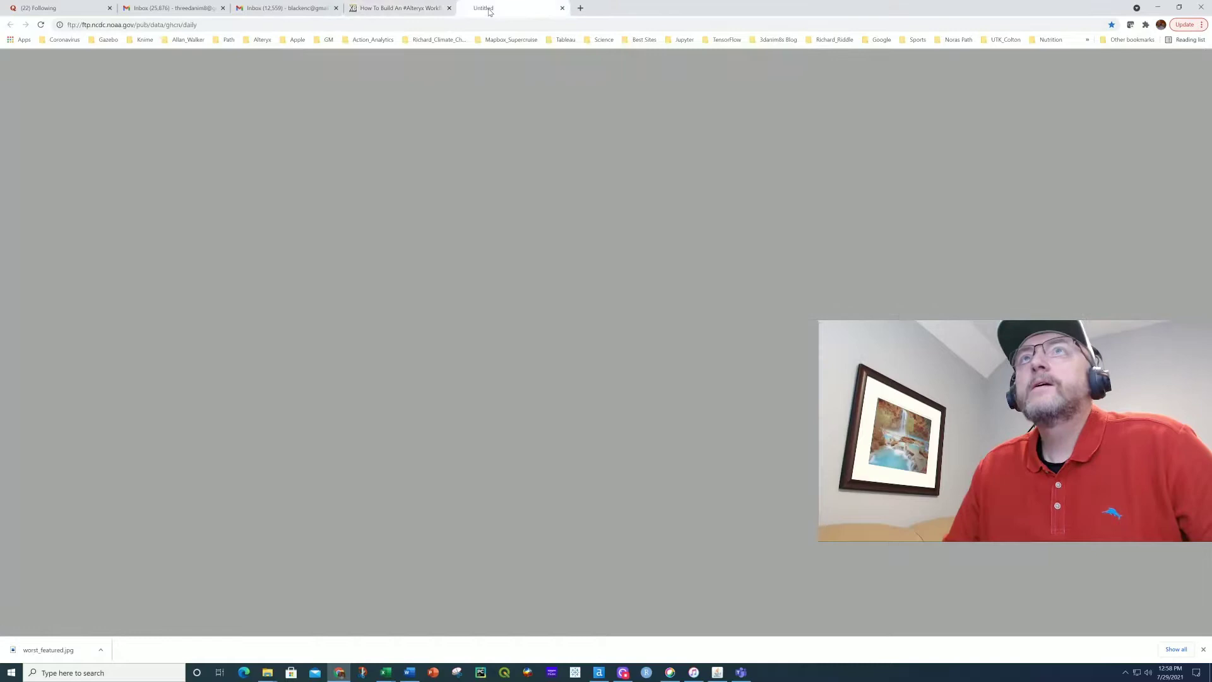
pyautogui.click(490, 9)
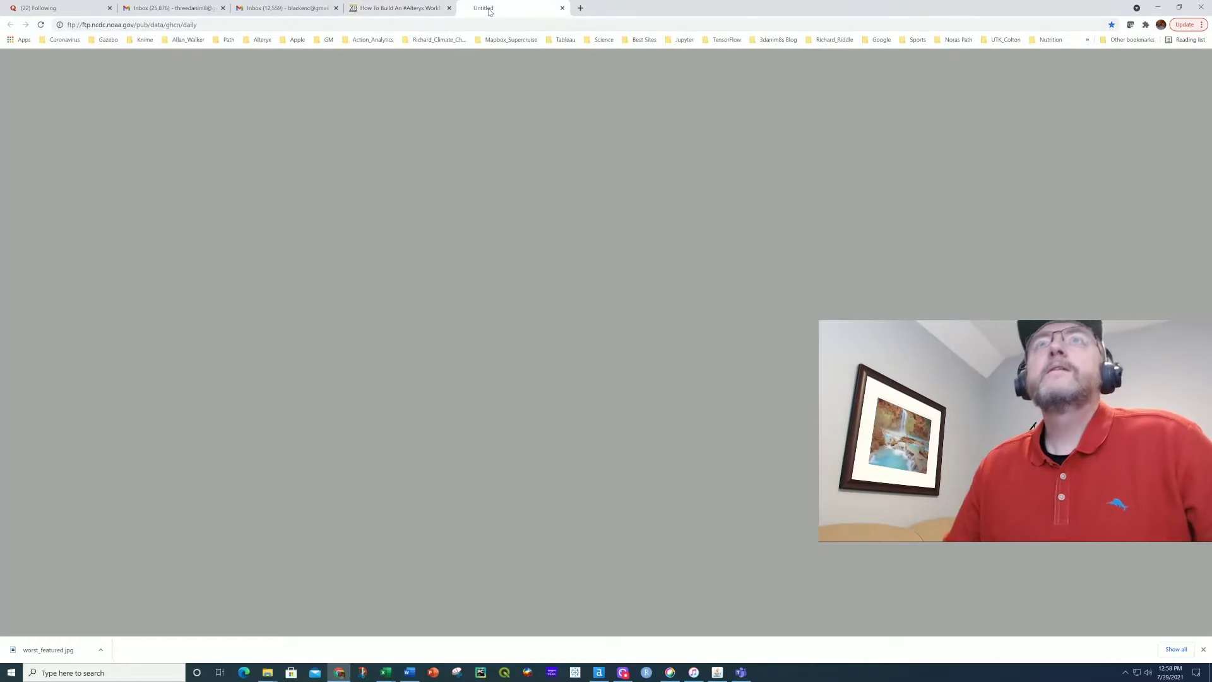
pyautogui.click(196, 25)
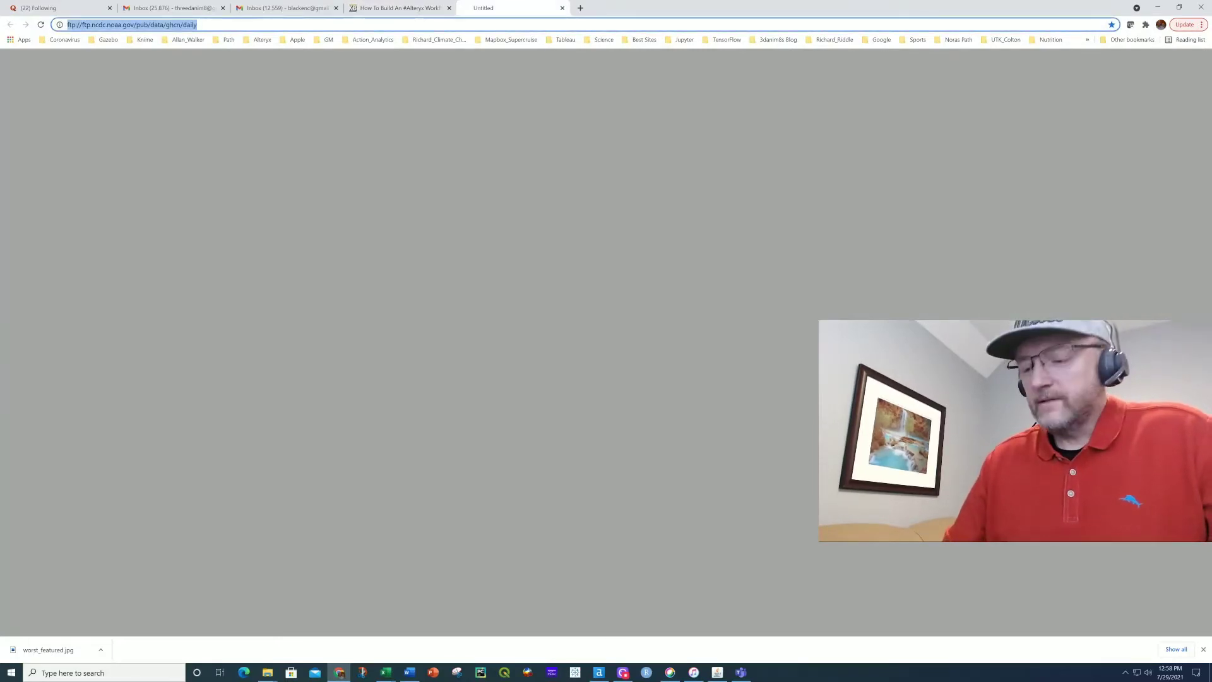
pyautogui.press('Return')
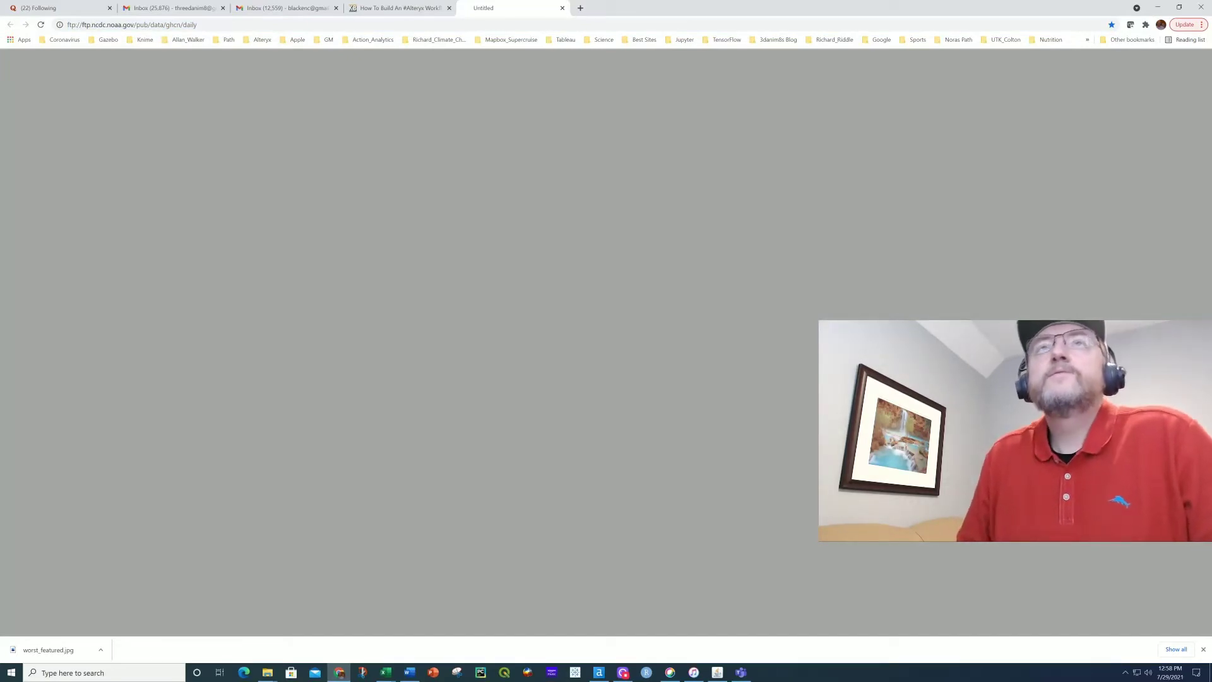
# - Return to the blog article and review its data download, tartool extraction and monitoring station sections
pyautogui.click(381, 12)
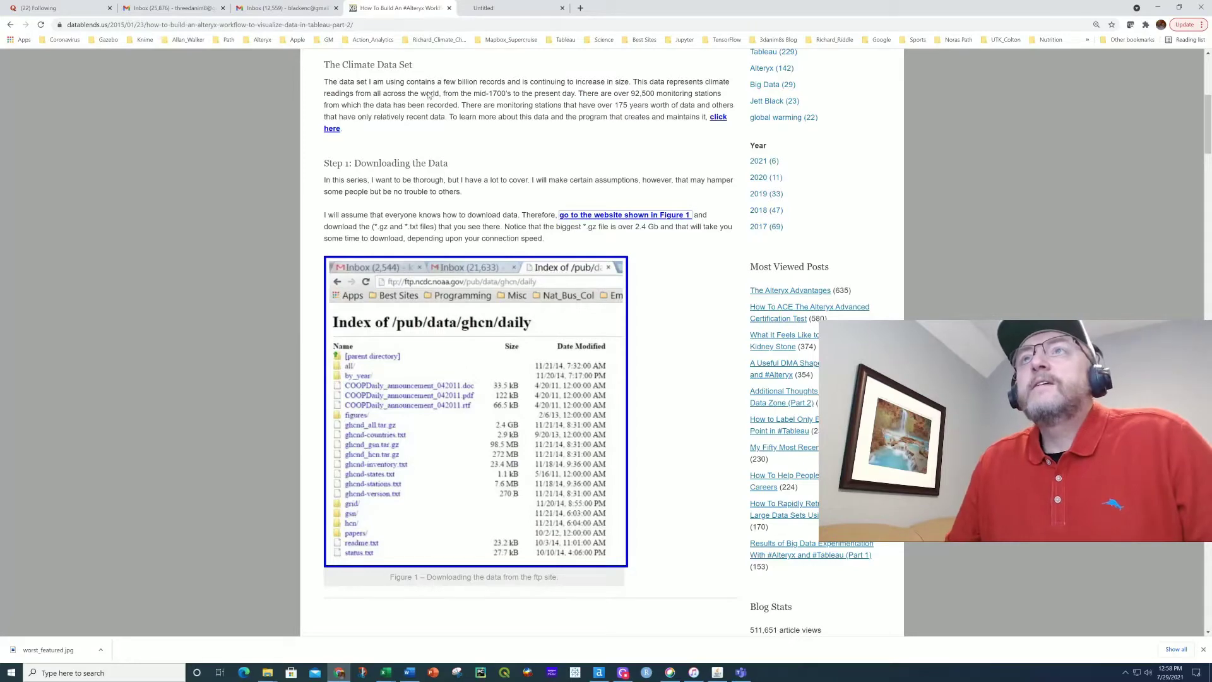
pyautogui.scroll(-5, 517, 282)
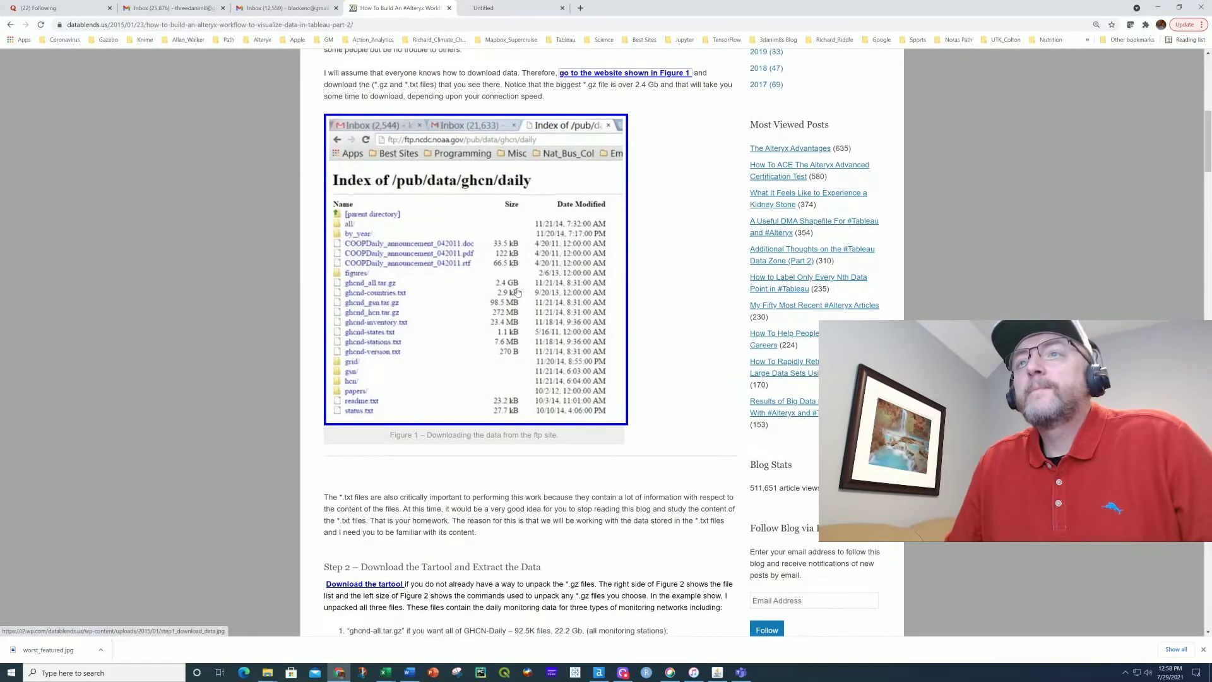
pyautogui.scroll(-2, 518, 292)
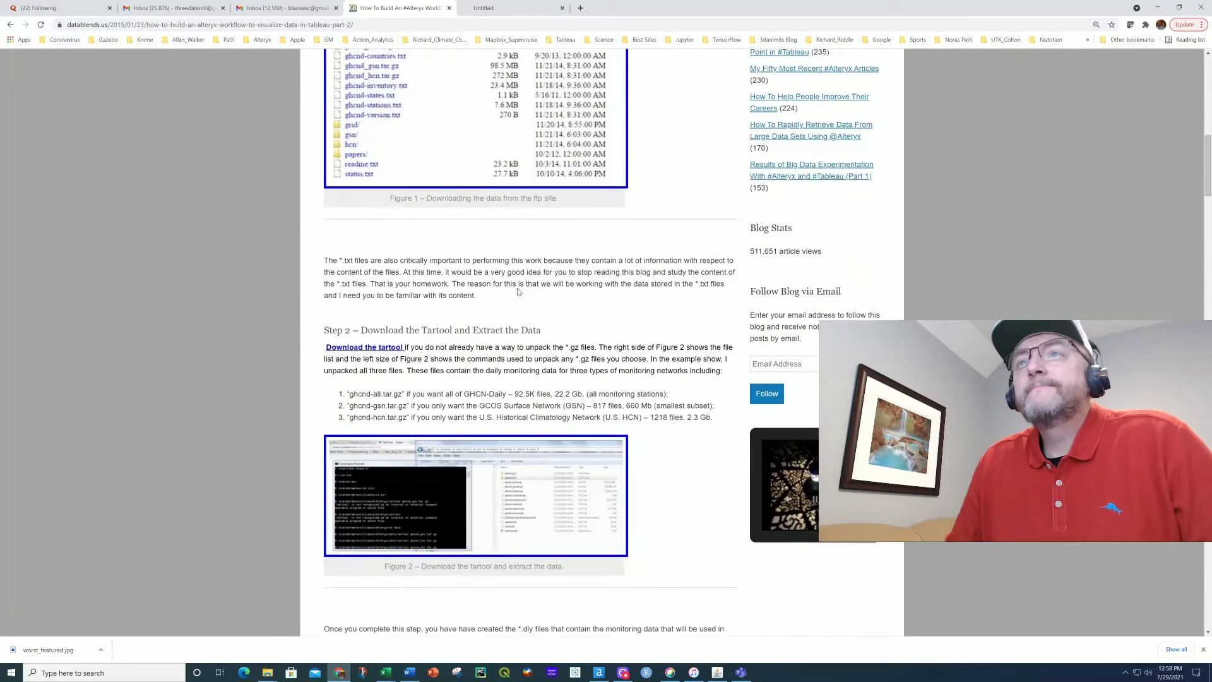
pyautogui.scroll(-12, 518, 291)
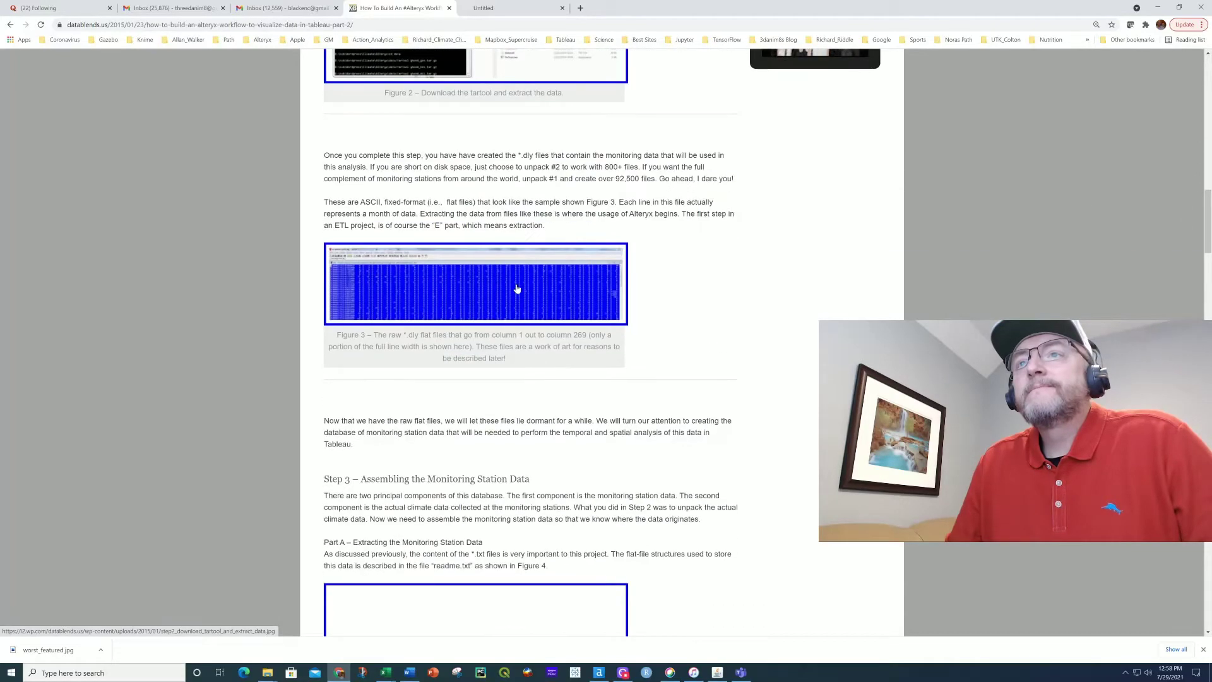
pyautogui.scroll(-5, 517, 288)
pyautogui.scroll(9, 517, 291)
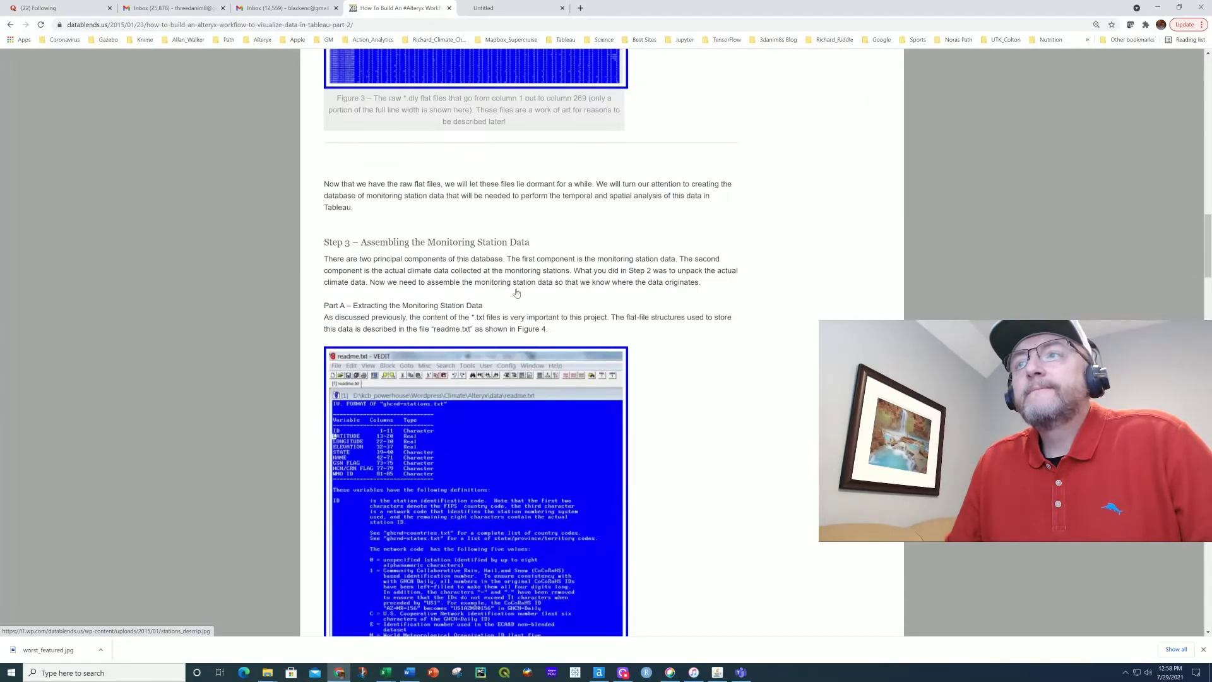
pyautogui.scroll(4, 517, 292)
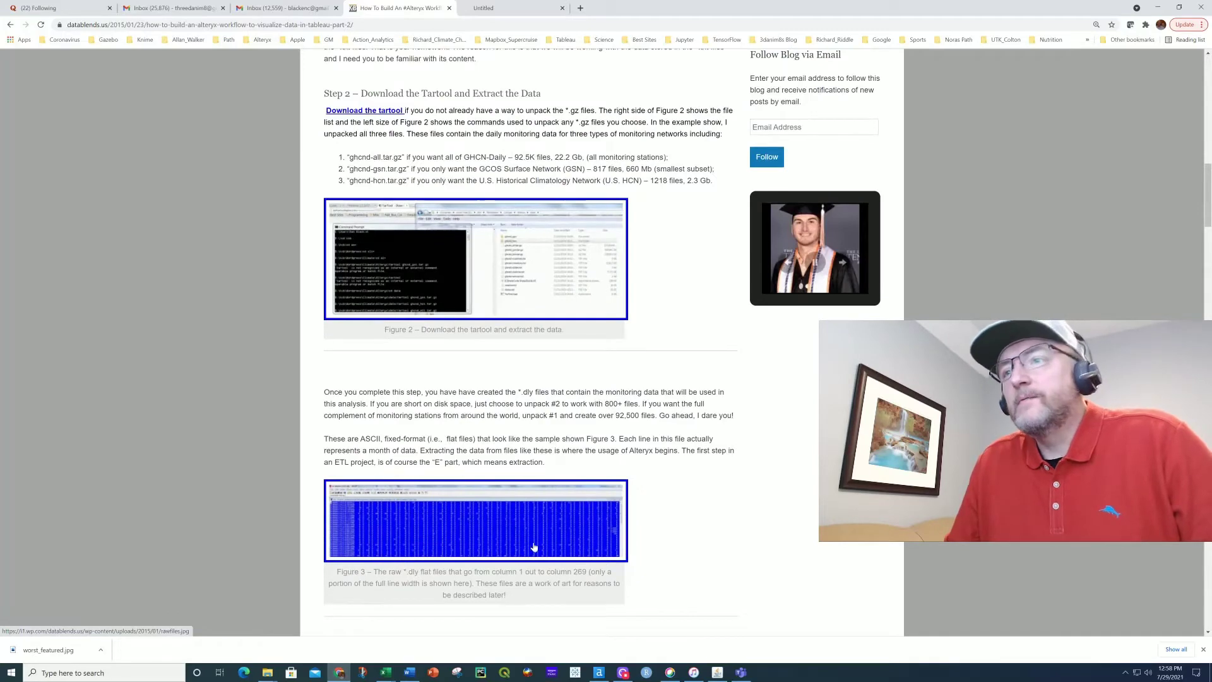
# - View the NCEI global-historical-climatology-network-daily archive index that lists the daily-summaries-latest.tar.gz download
pyautogui.click(623, 672)
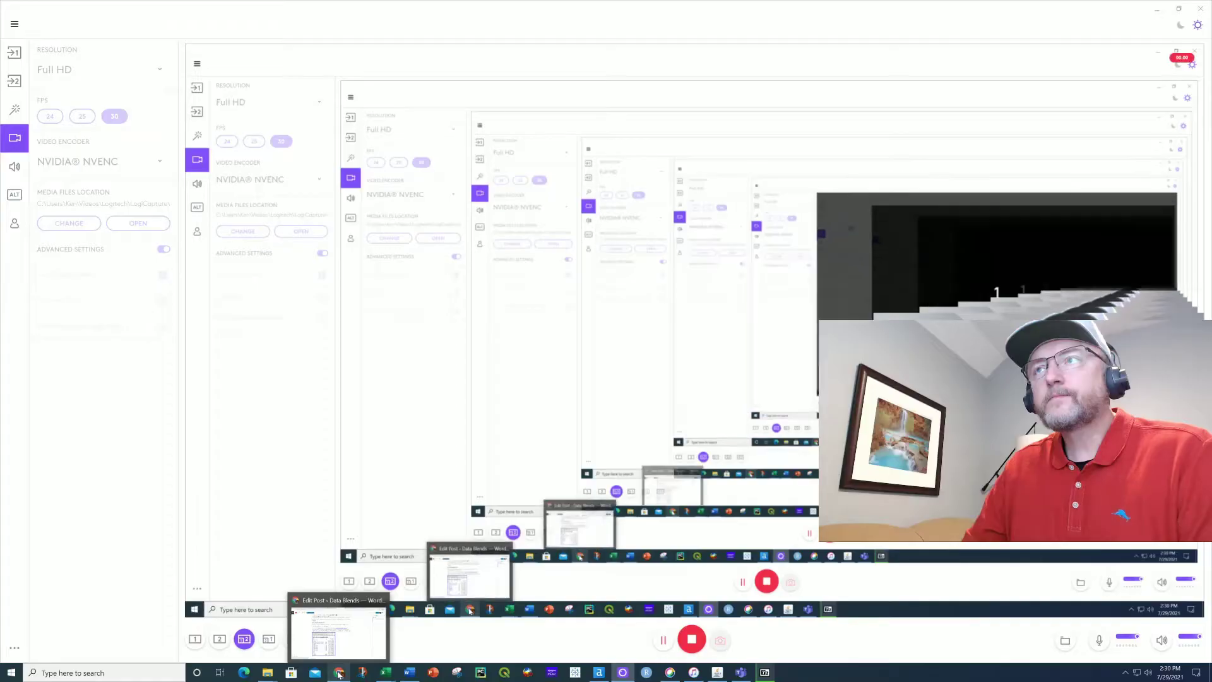
pyautogui.click(339, 672)
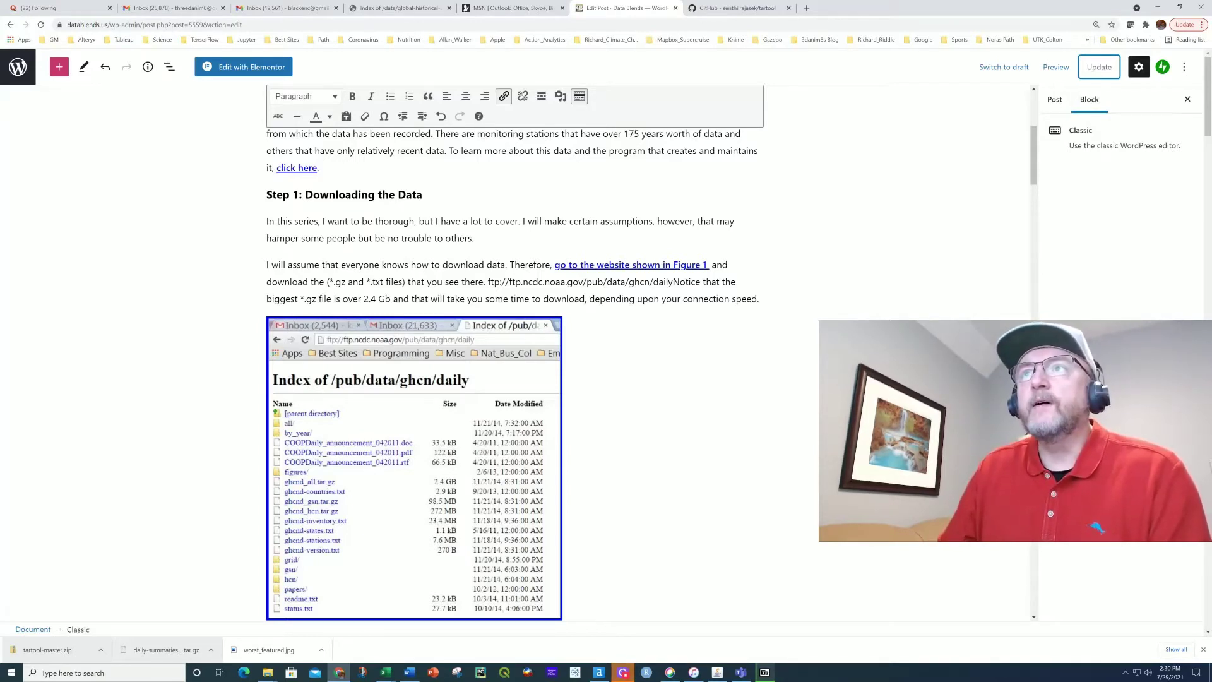
pyautogui.click(404, 8)
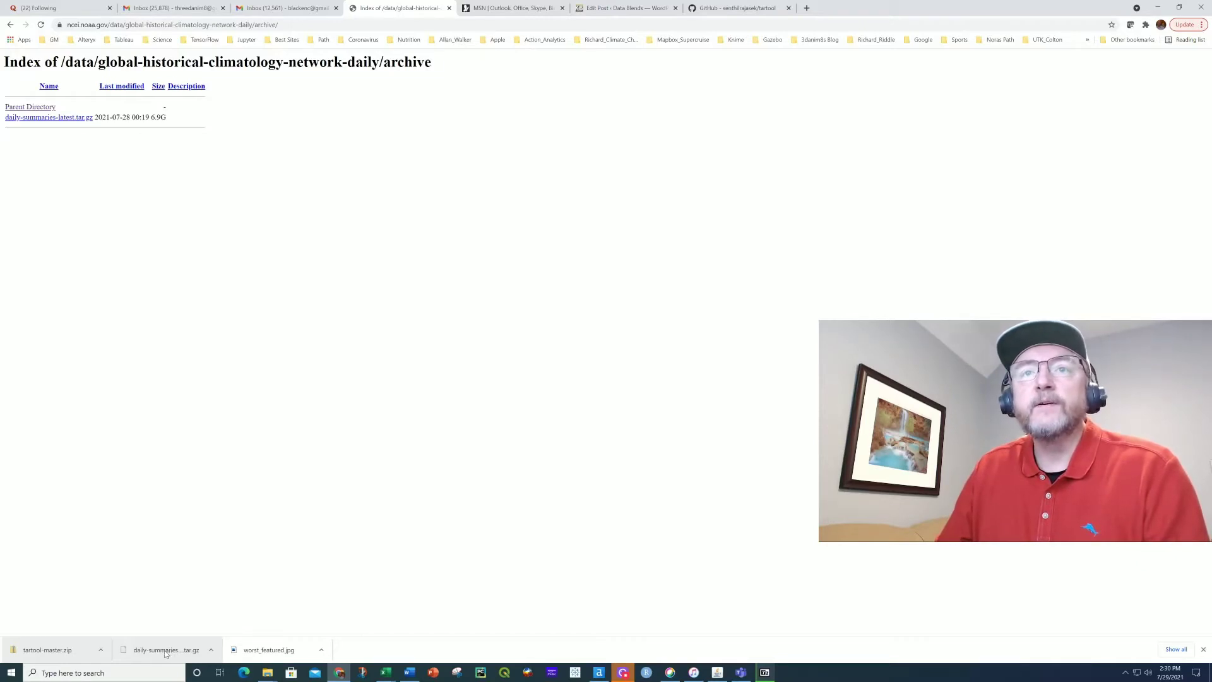
pyautogui.moveTo(269, 673)
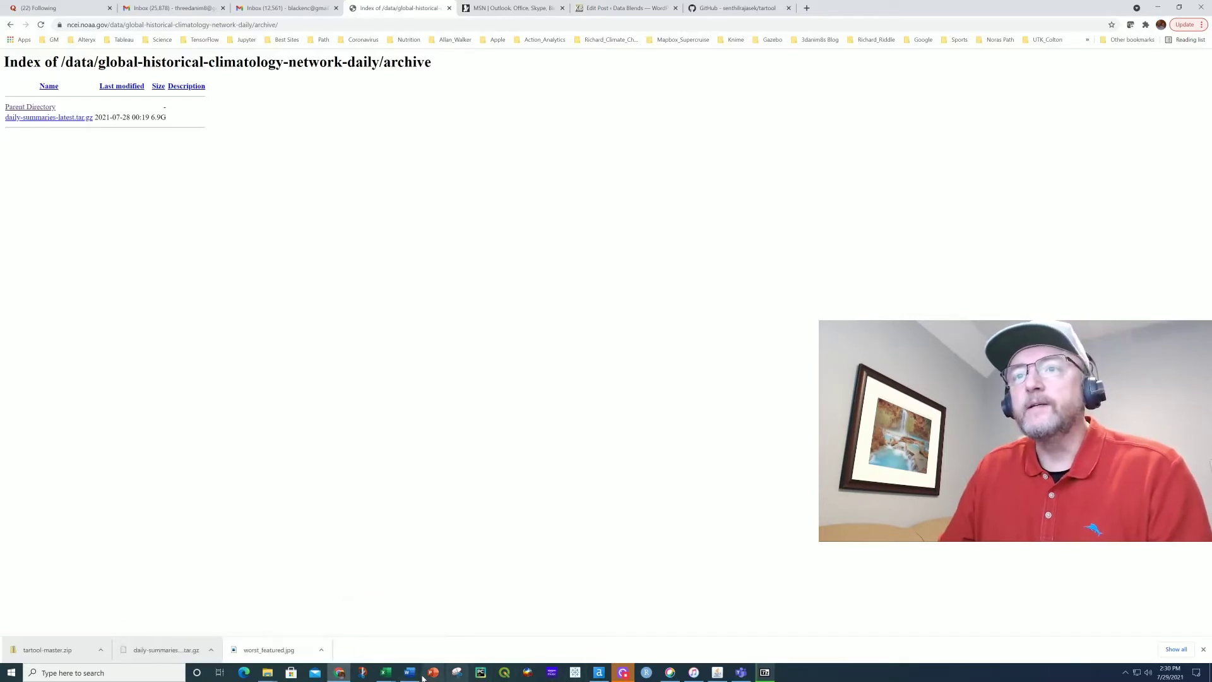
pyautogui.click(362, 672)
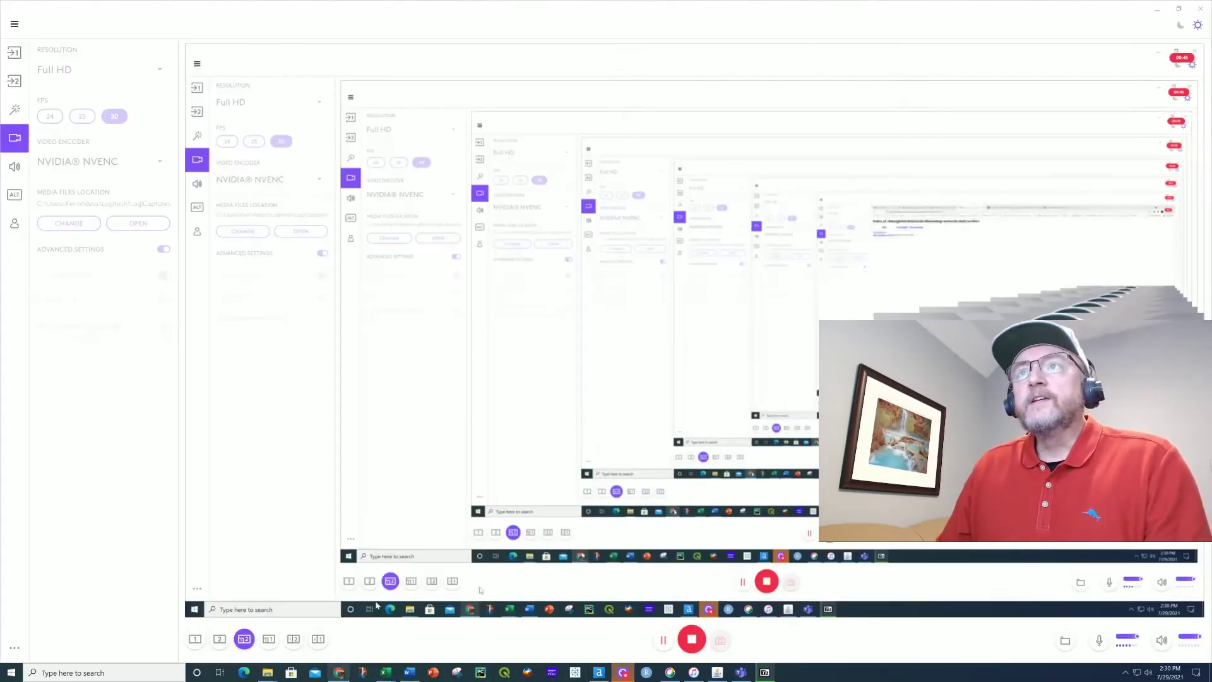
pyautogui.click(339, 673)
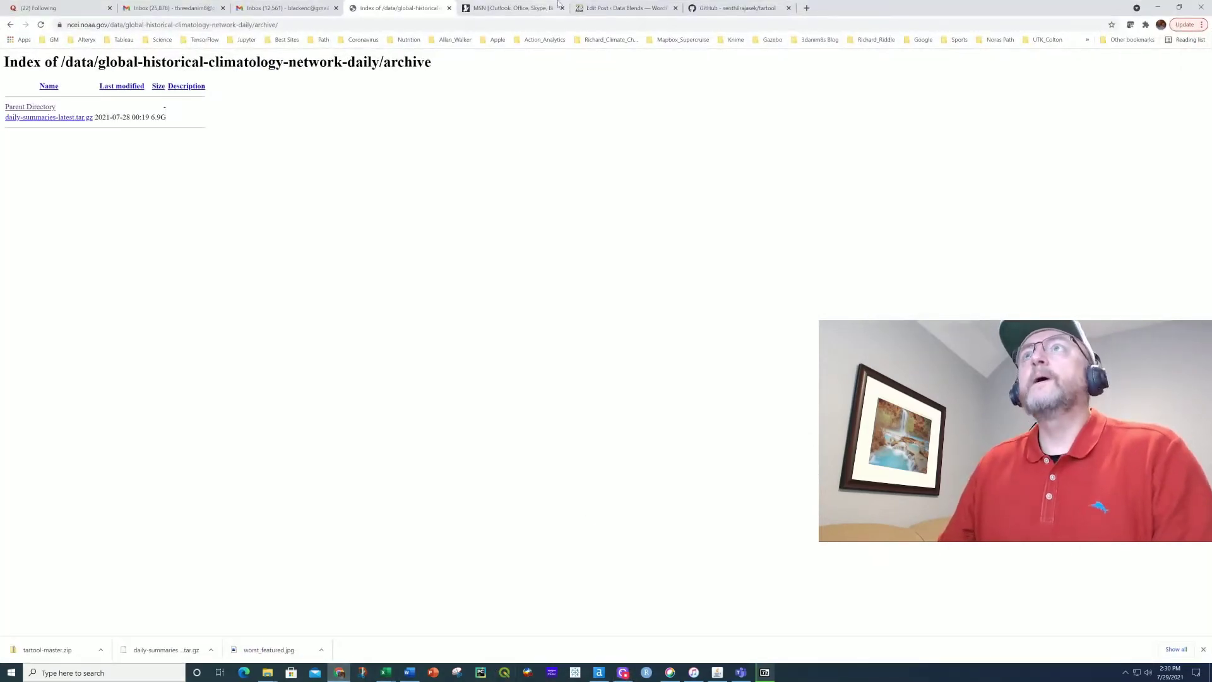
# - Review Step 2 on tartool extraction and the Figure 3 raw file sample in the WordPress post editor
pyautogui.click(622, 8)
pyautogui.scroll(-6, 505, 354)
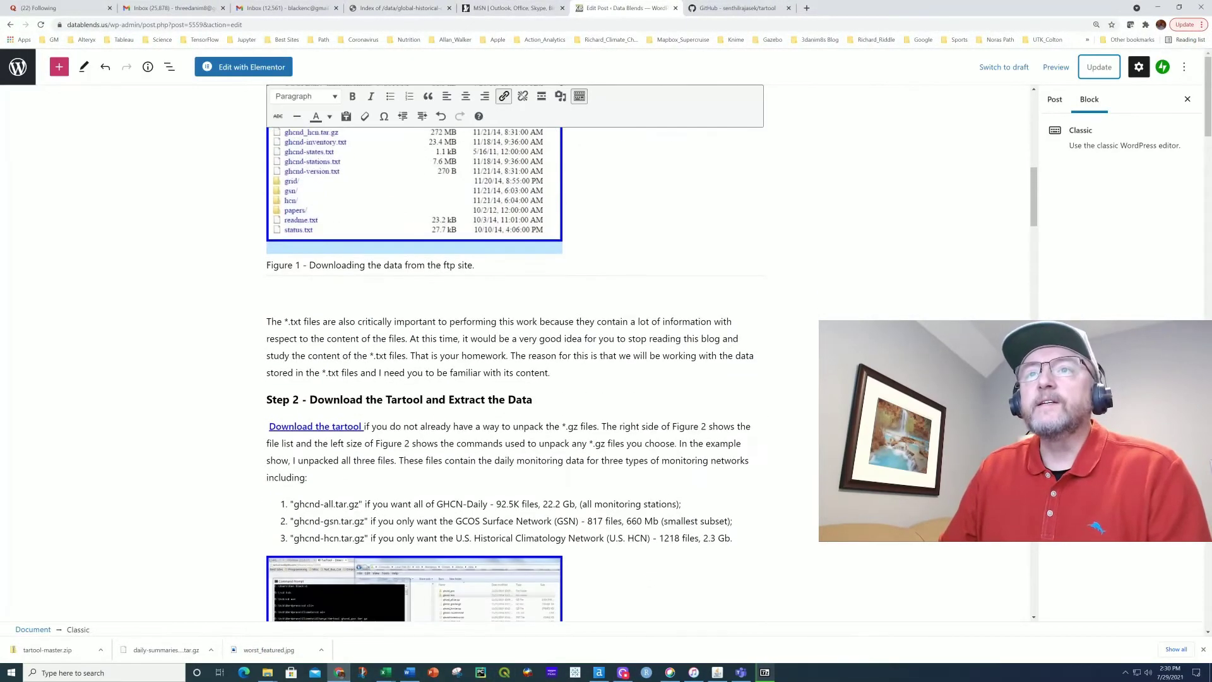
pyautogui.scroll(-3, 505, 353)
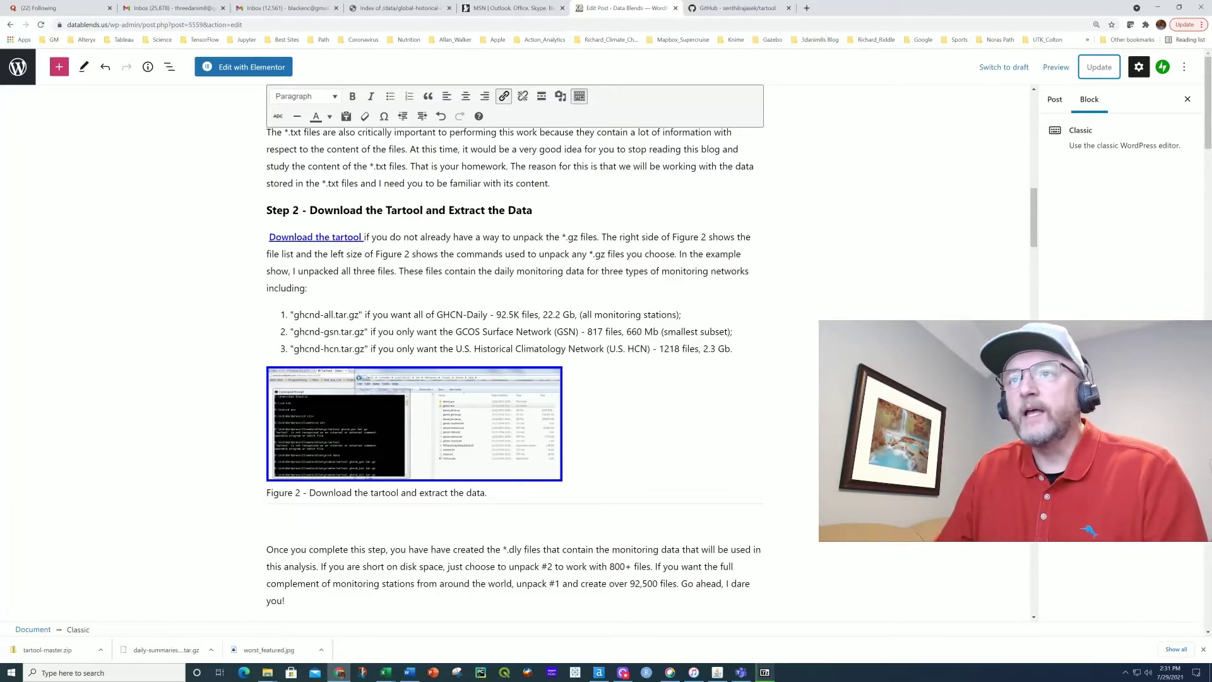
pyautogui.scroll(-2, 505, 354)
pyautogui.scroll(-2, 505, 353)
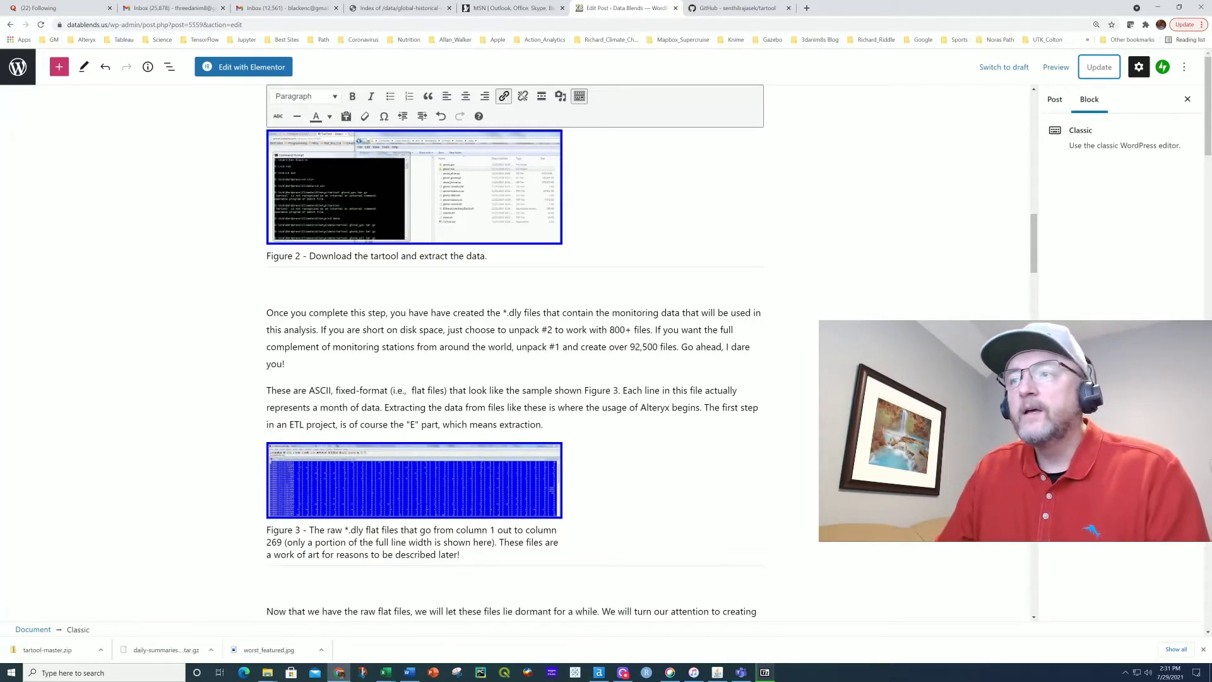
# - Check the archive's unpacking in 7-Zip, and extract all CSV files from daily-summaries-latest.tar into the Climate_Daily\July_2021_csv_data folder
pyautogui.click(765, 673)
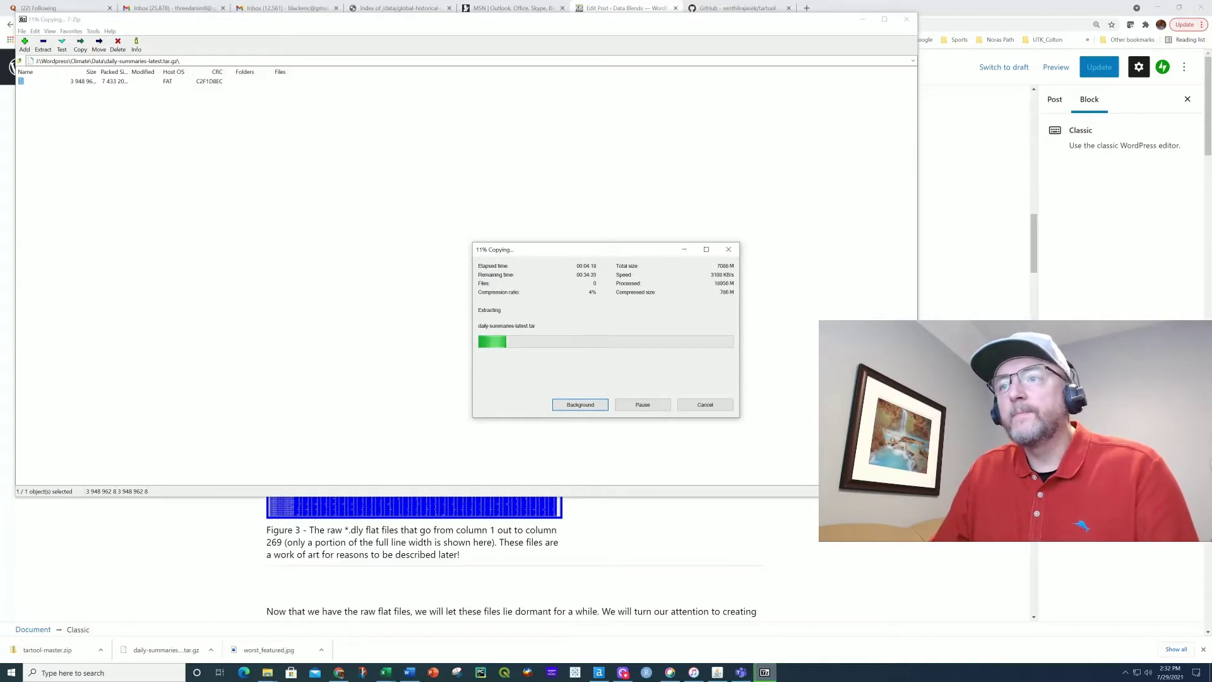
pyautogui.click(621, 673)
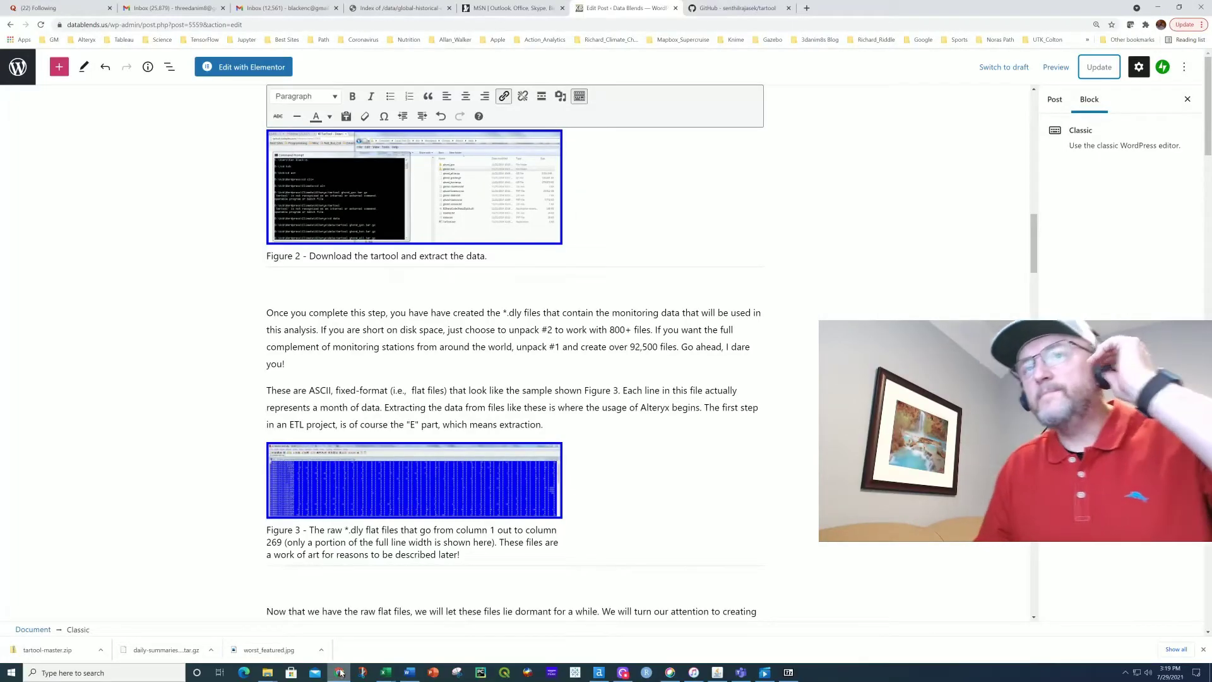
pyautogui.click(787, 673)
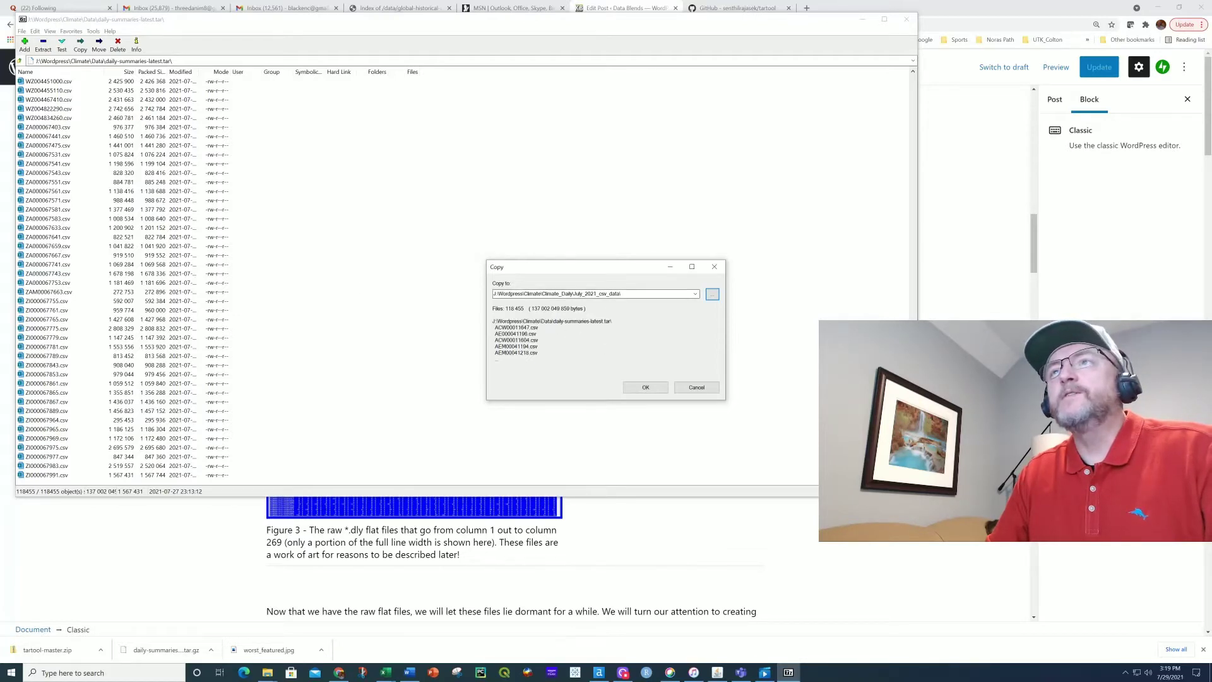
pyautogui.click(645, 387)
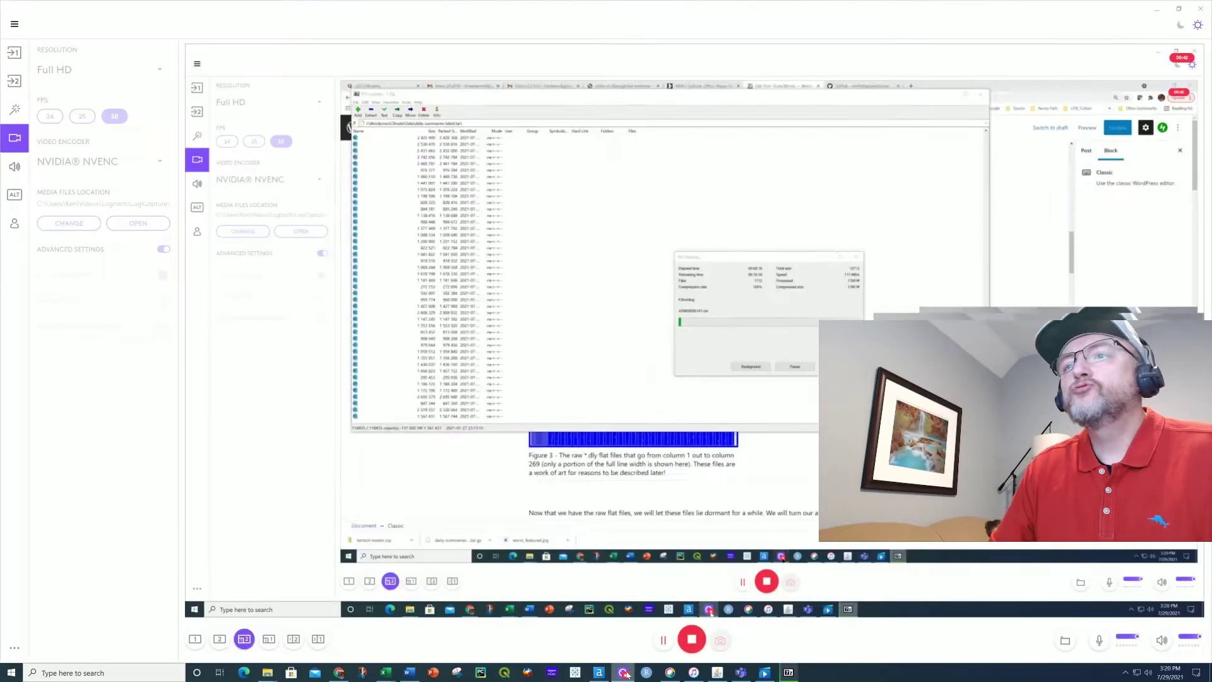
pyautogui.click(623, 672)
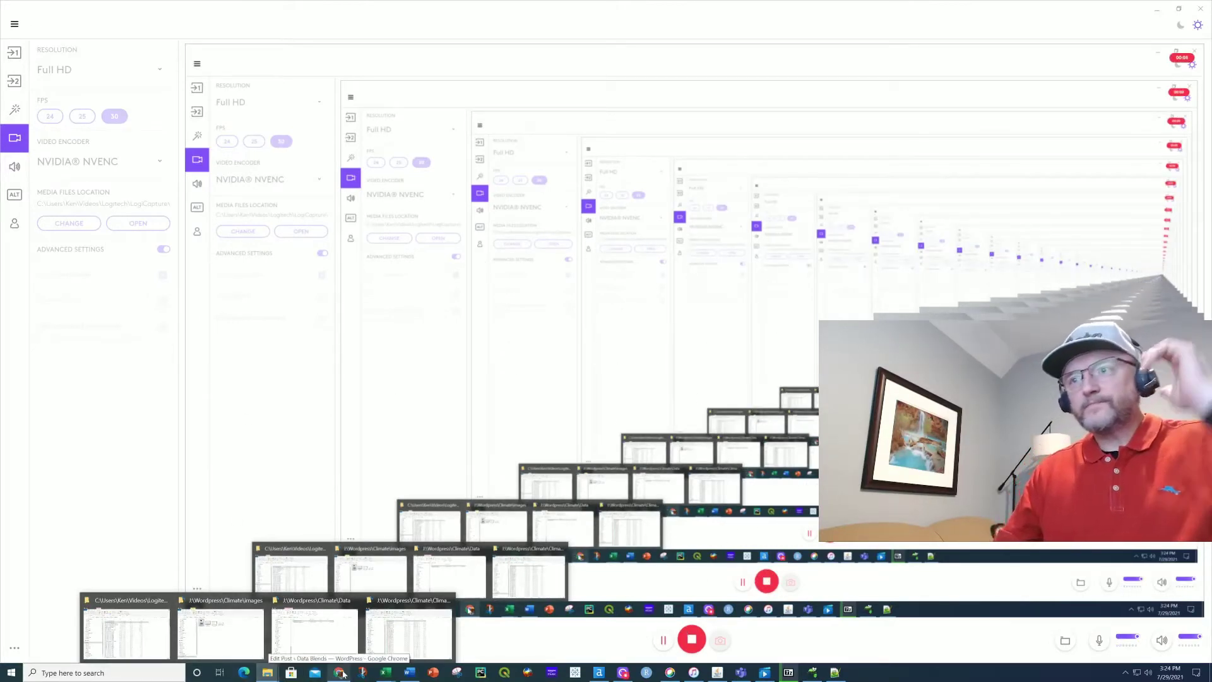
# - Check the CSV extraction progress in 7-Zip and inspect the contents of ACW00011604.csv in Notepad++
pyautogui.click(783, 669)
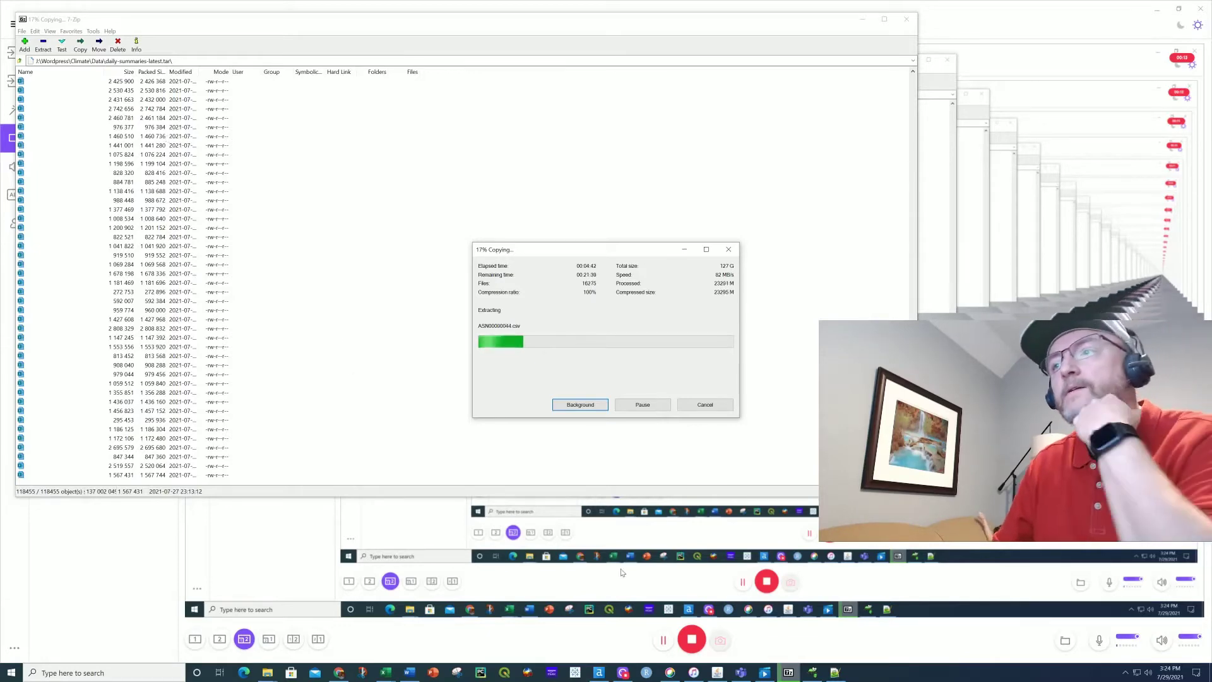
pyautogui.click(835, 672)
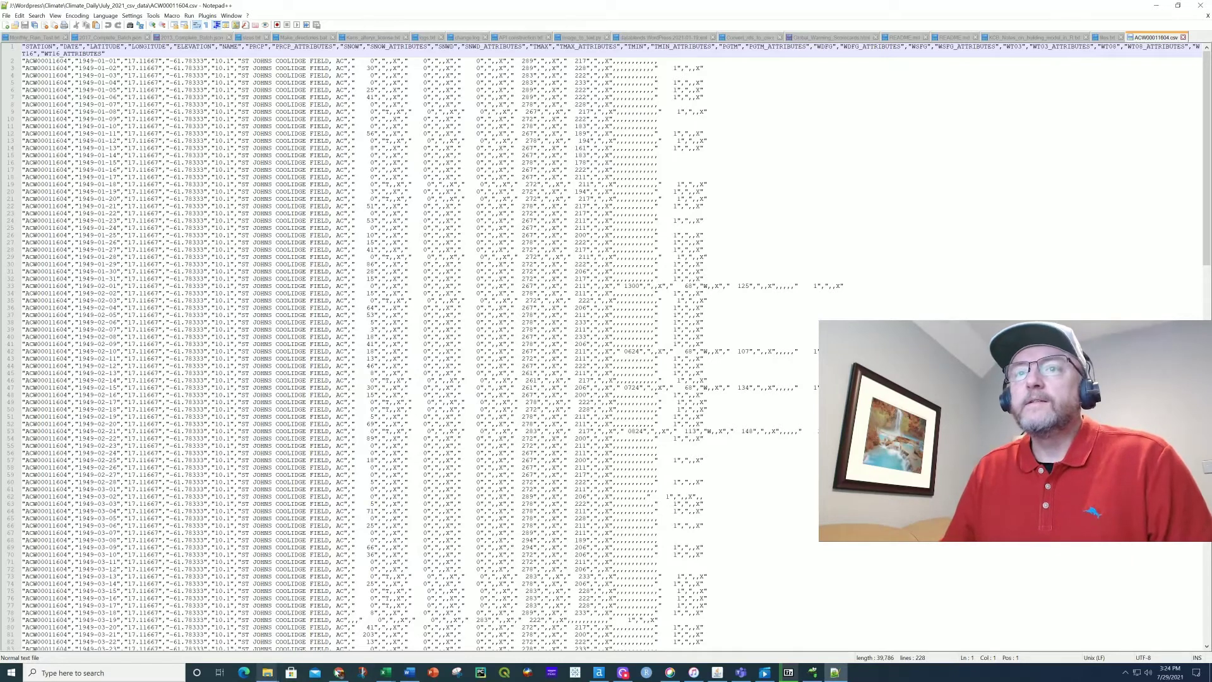
# - Switch back to the WordPress post in Chrome and view the Figure 3 raw *.dly file description
pyautogui.click(339, 673)
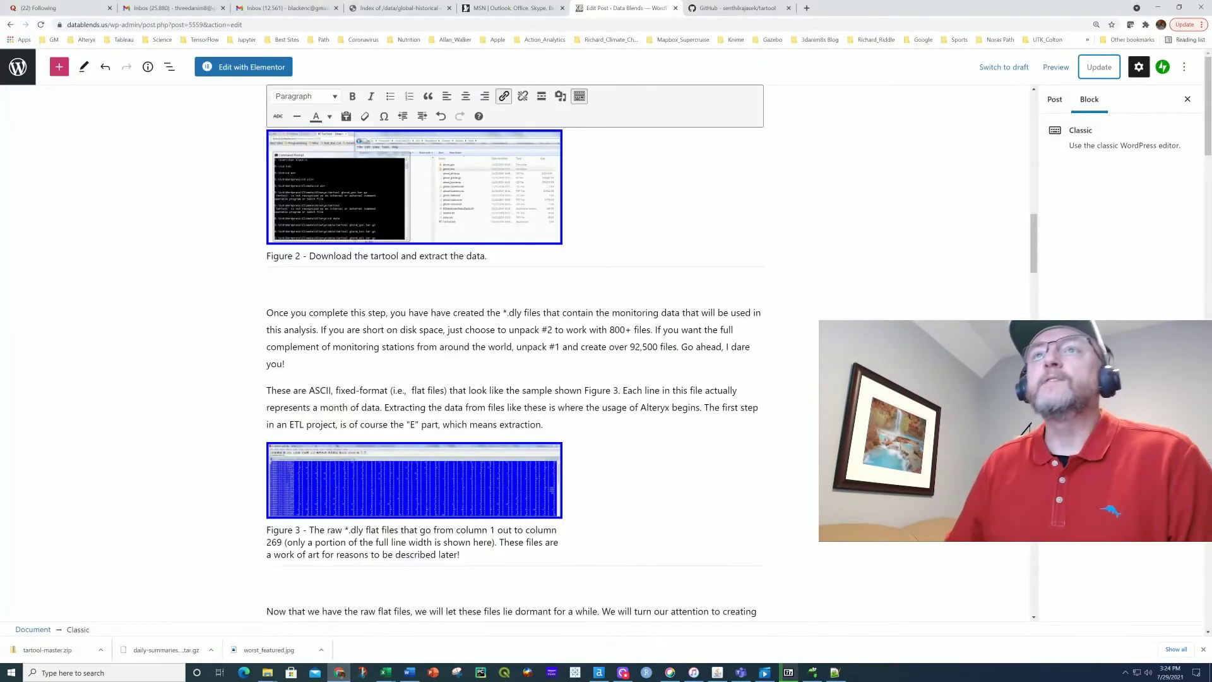
pyautogui.scroll(-2, 514, 354)
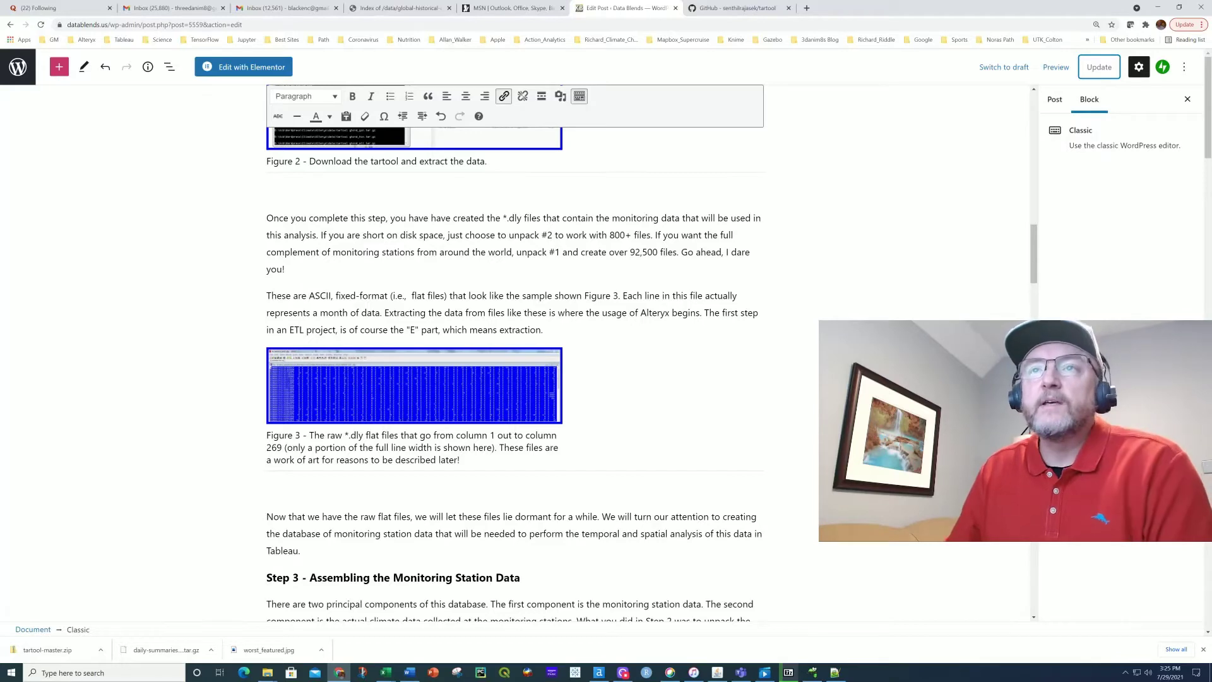
# - Review Step 3 on assembling the monitoring station data in the post, from the Figure 4 readme.txt format through the Figure 8 station database
pyautogui.scroll(-10, 514, 354)
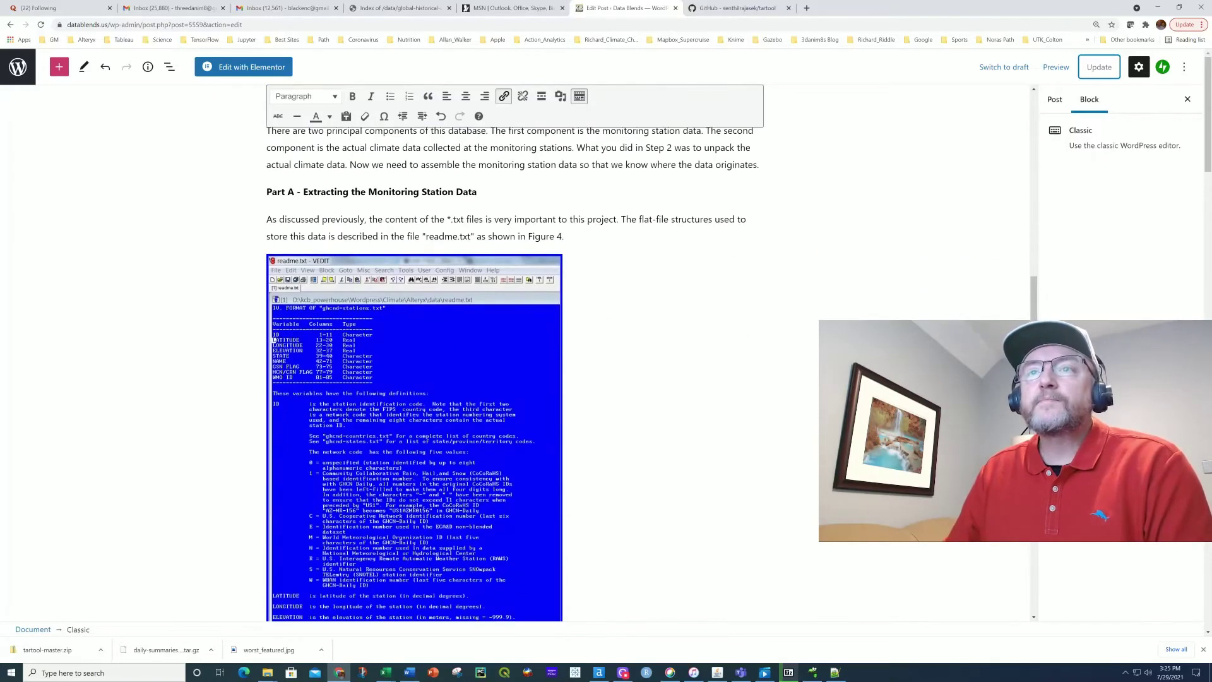
pyautogui.scroll(-3, 515, 353)
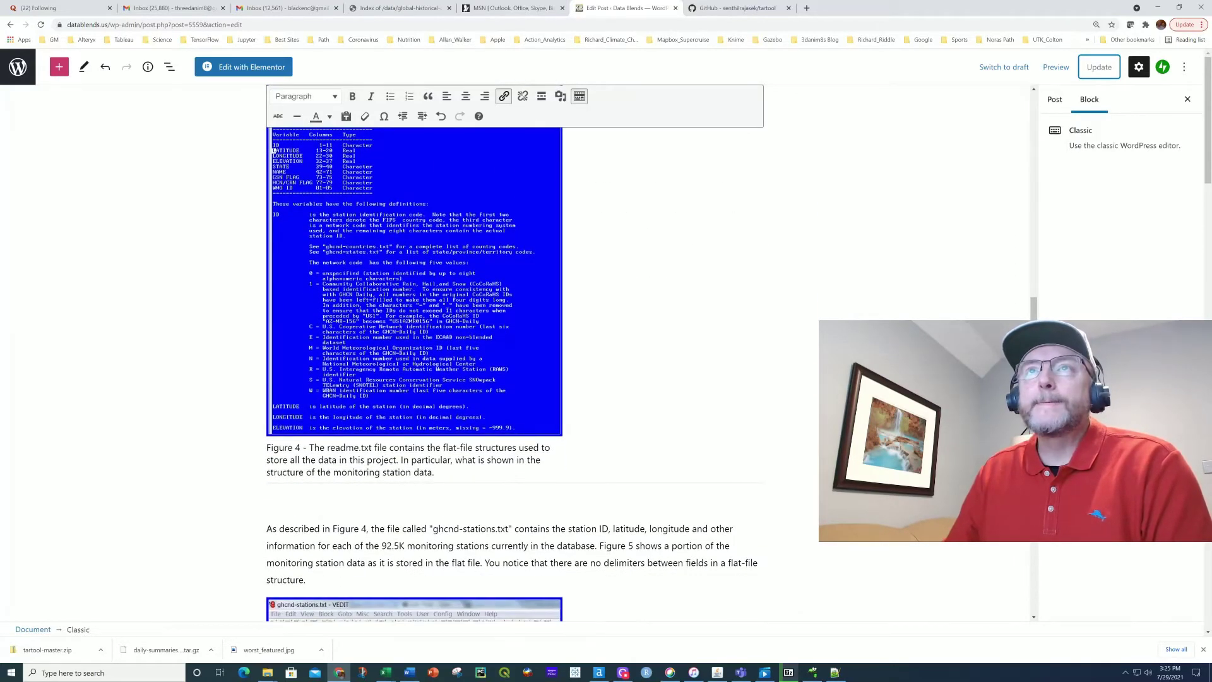
pyautogui.scroll(-4, 514, 353)
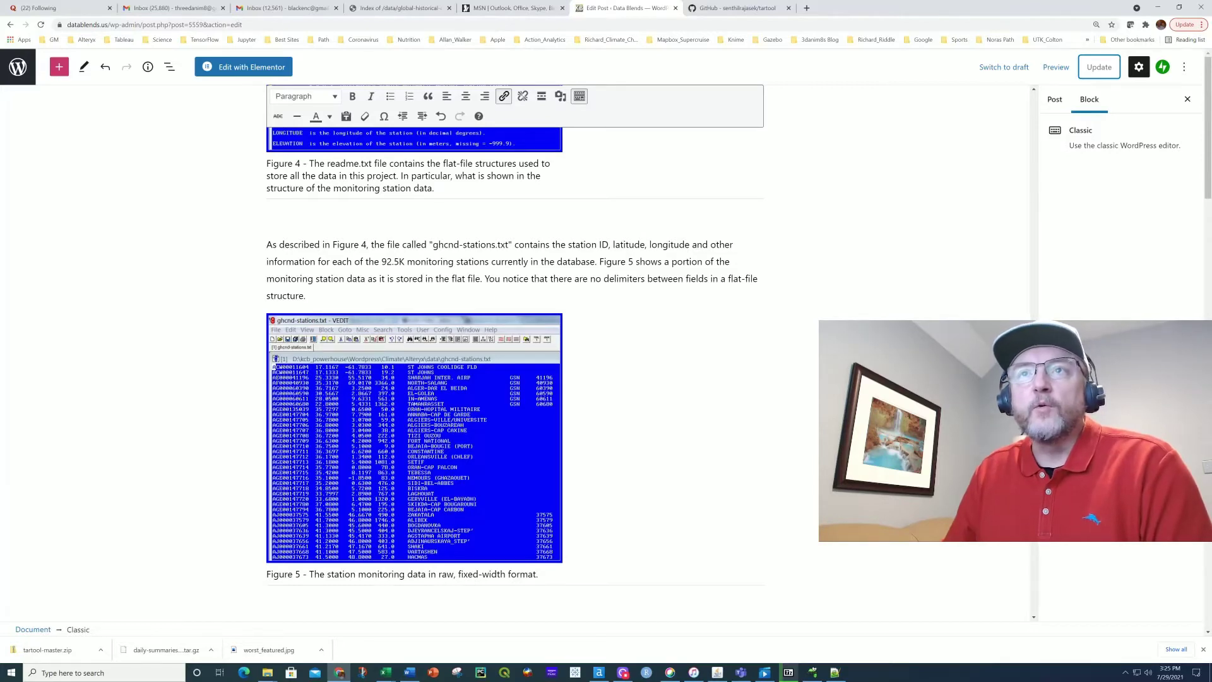
pyautogui.scroll(-9, 515, 370)
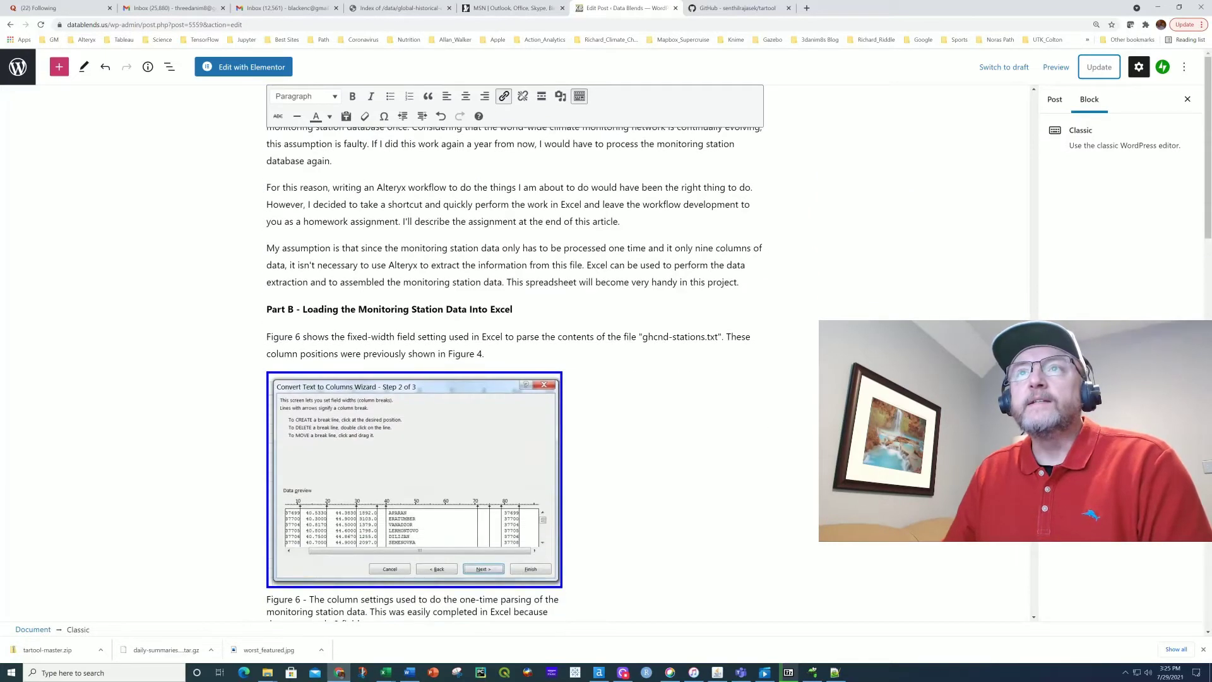
pyautogui.scroll(-2, 515, 369)
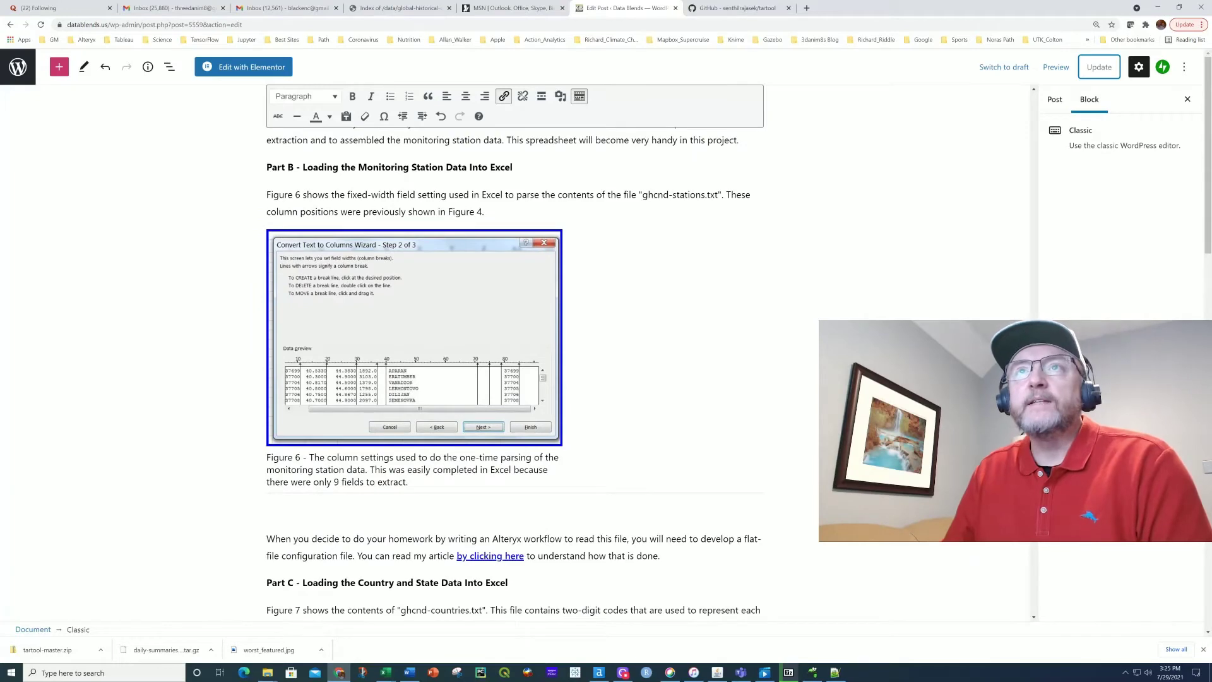
pyautogui.scroll(-7, 514, 369)
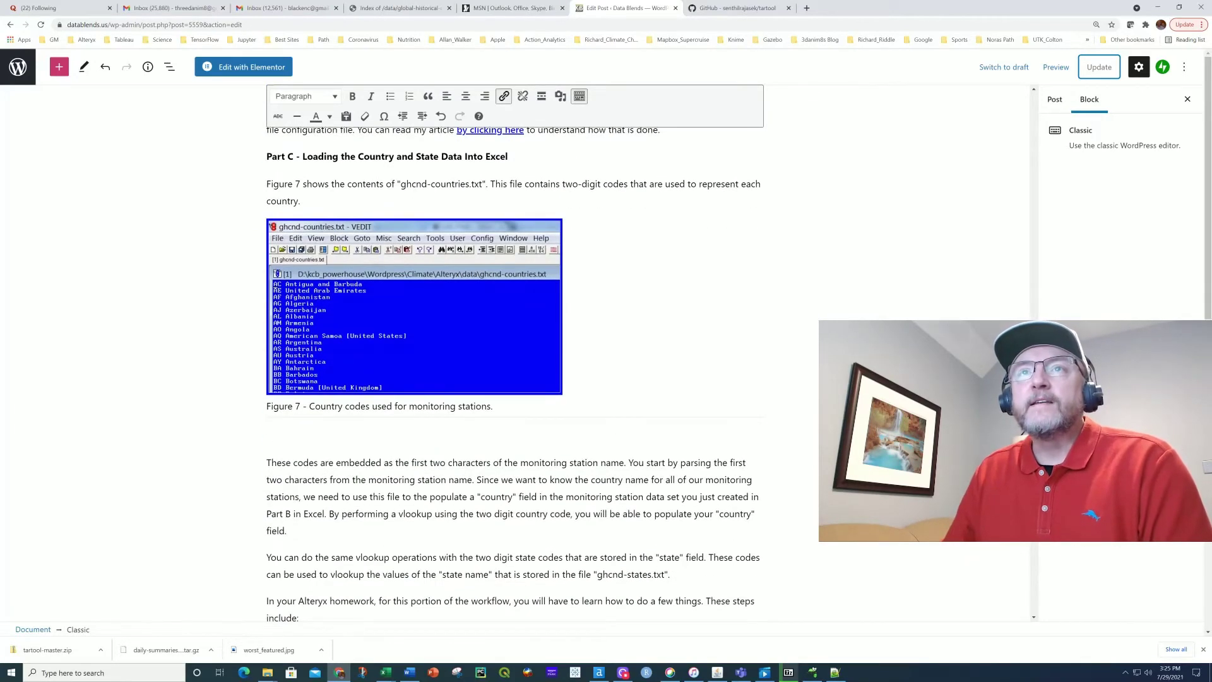
pyautogui.scroll(-8, 515, 370)
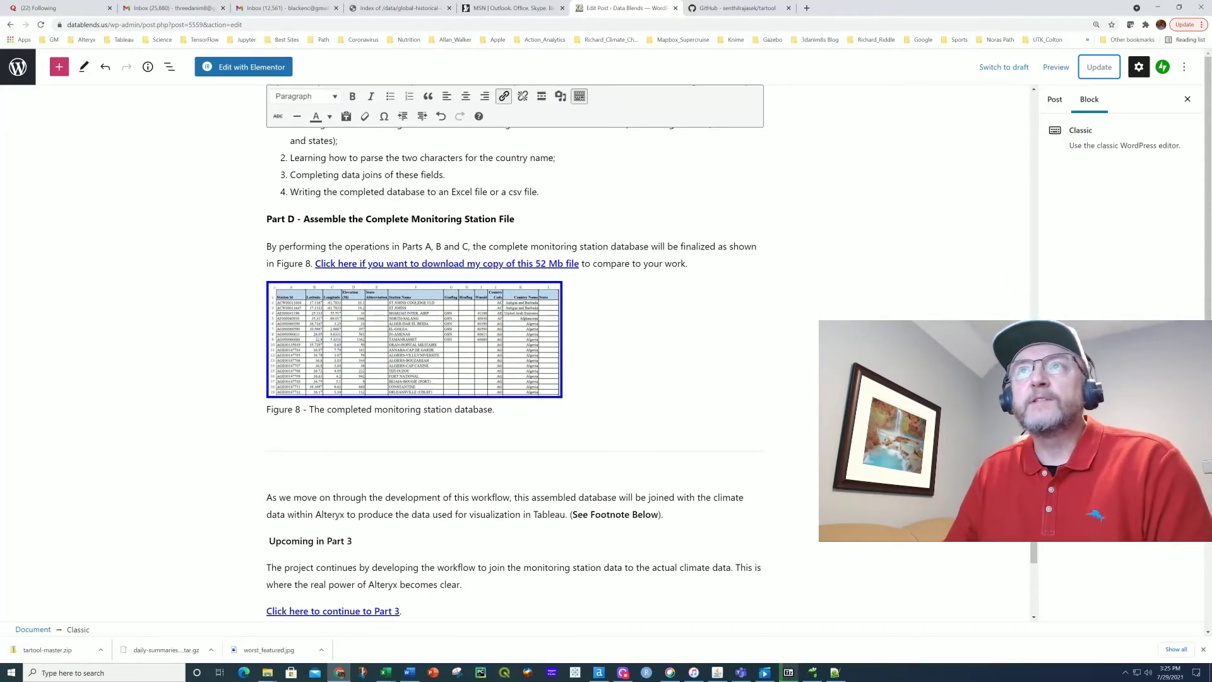
pyautogui.scroll(-1, 514, 369)
pyautogui.scroll(-3, 515, 369)
# - Open Part 3 of the blog series and review its *.dly field descriptions, data flags and Alteryx flat-file reading settings in Figures 1 to 4
pyautogui.click(370, 409)
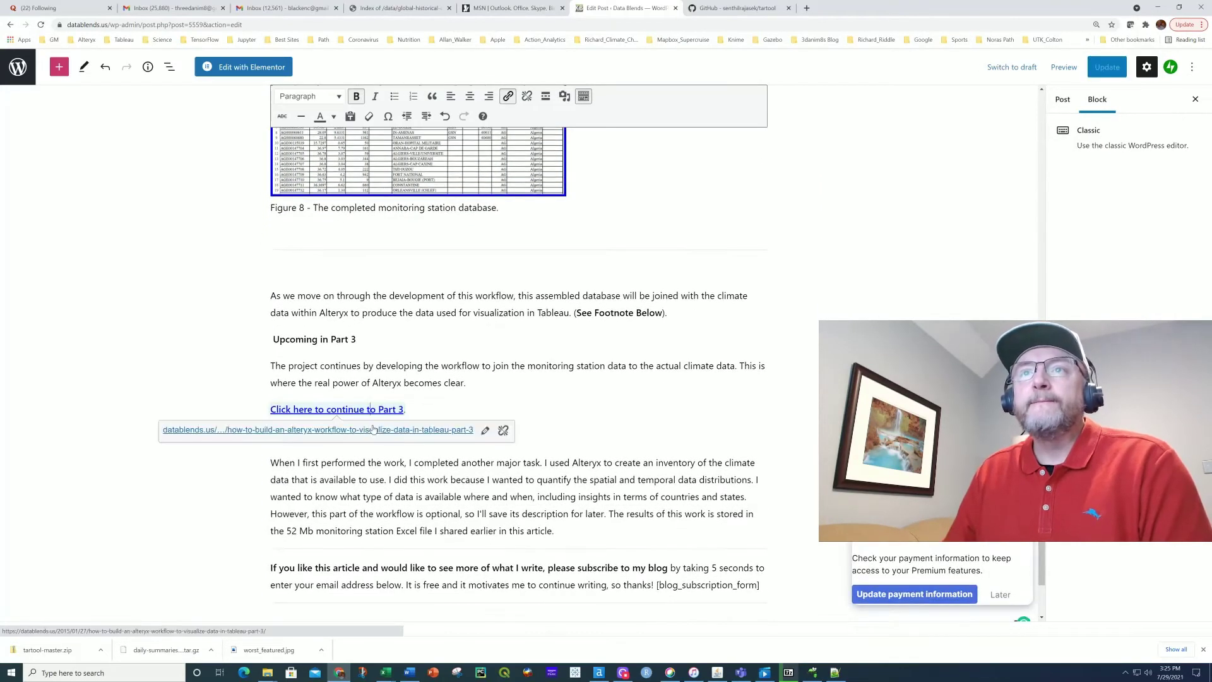
pyautogui.click(397, 430)
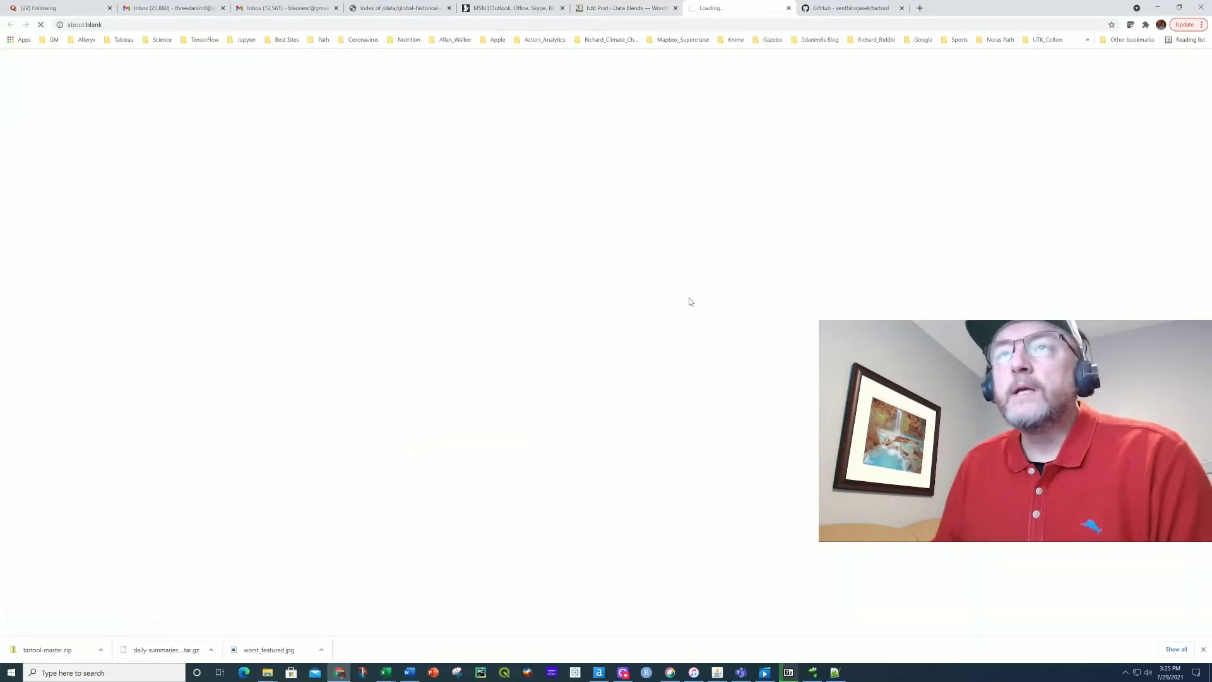
pyautogui.scroll(-3, 689, 302)
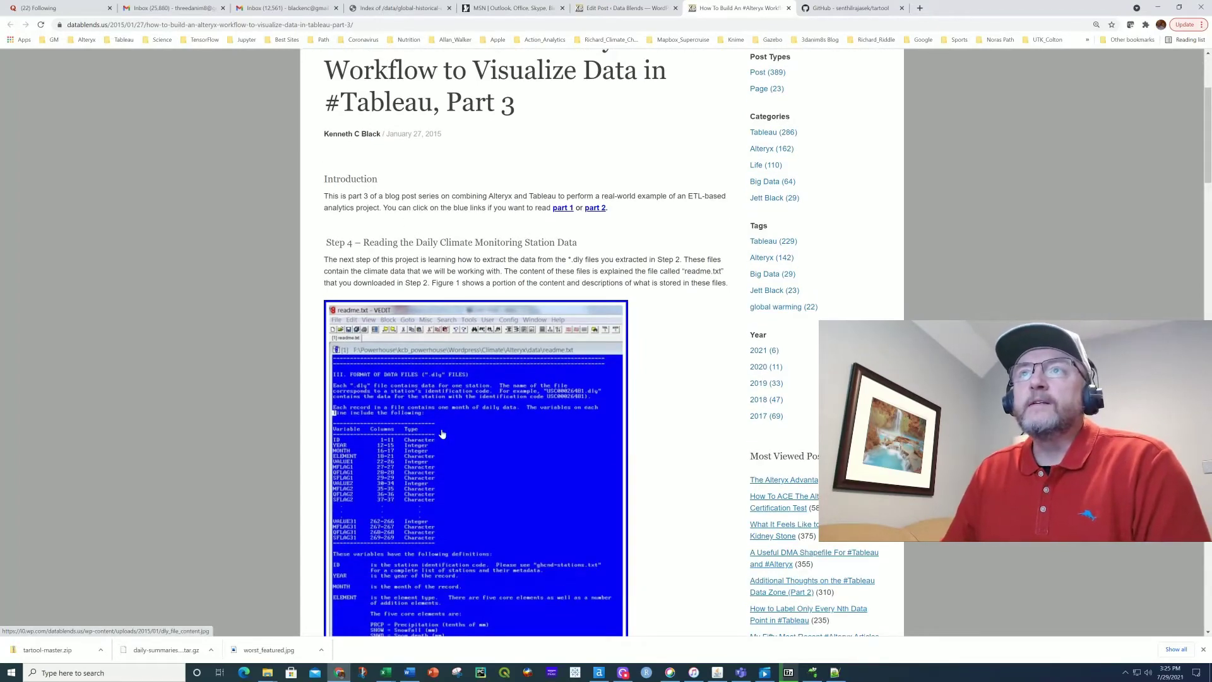
pyautogui.scroll(-8, 442, 433)
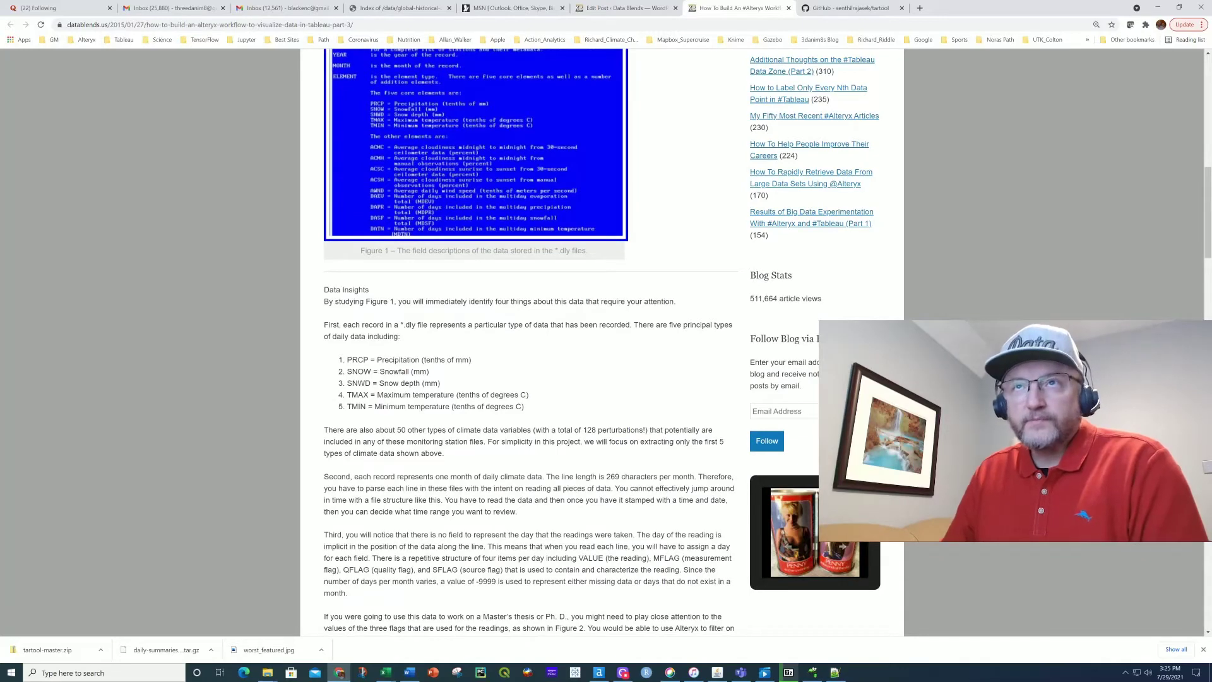
pyautogui.scroll(-5, 371, 379)
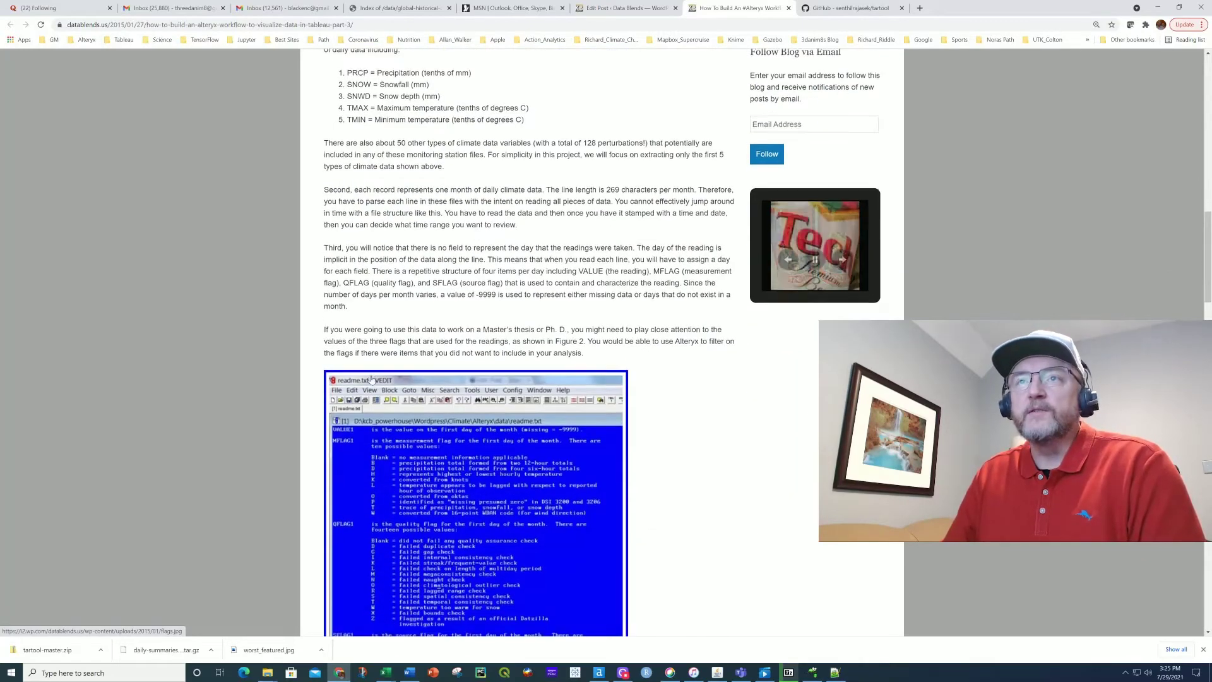
pyautogui.scroll(-4, 376, 379)
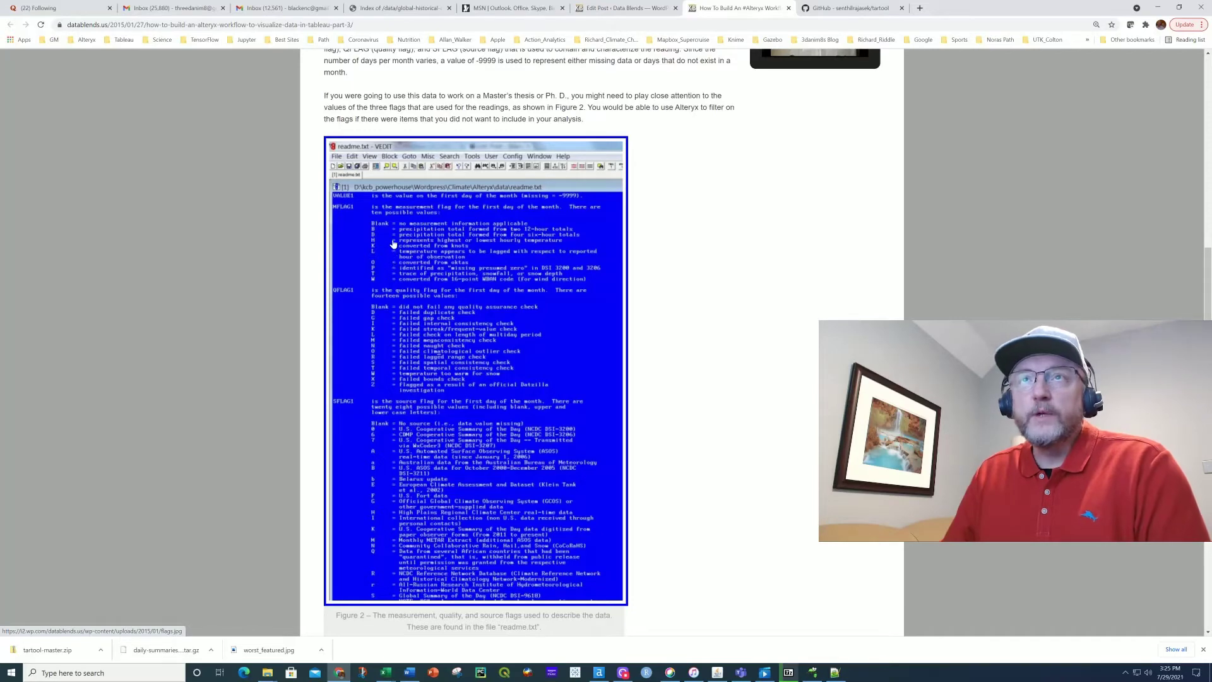
pyautogui.scroll(-5, 395, 284)
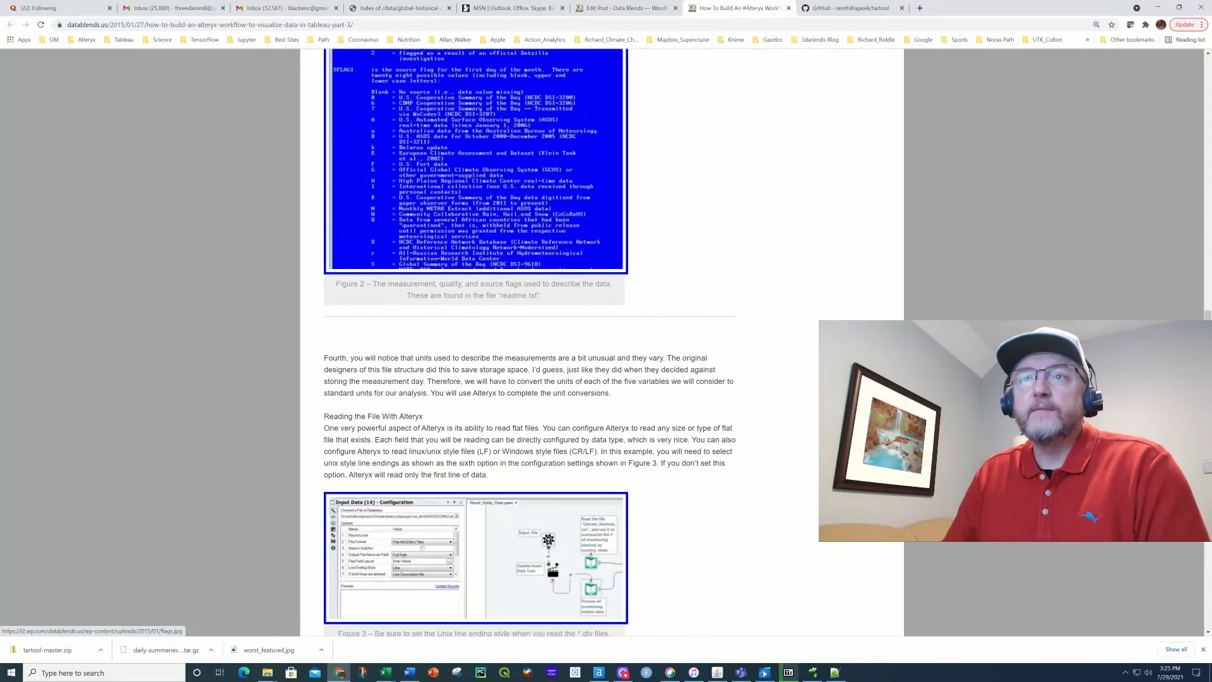
pyautogui.scroll(-7, 458, 404)
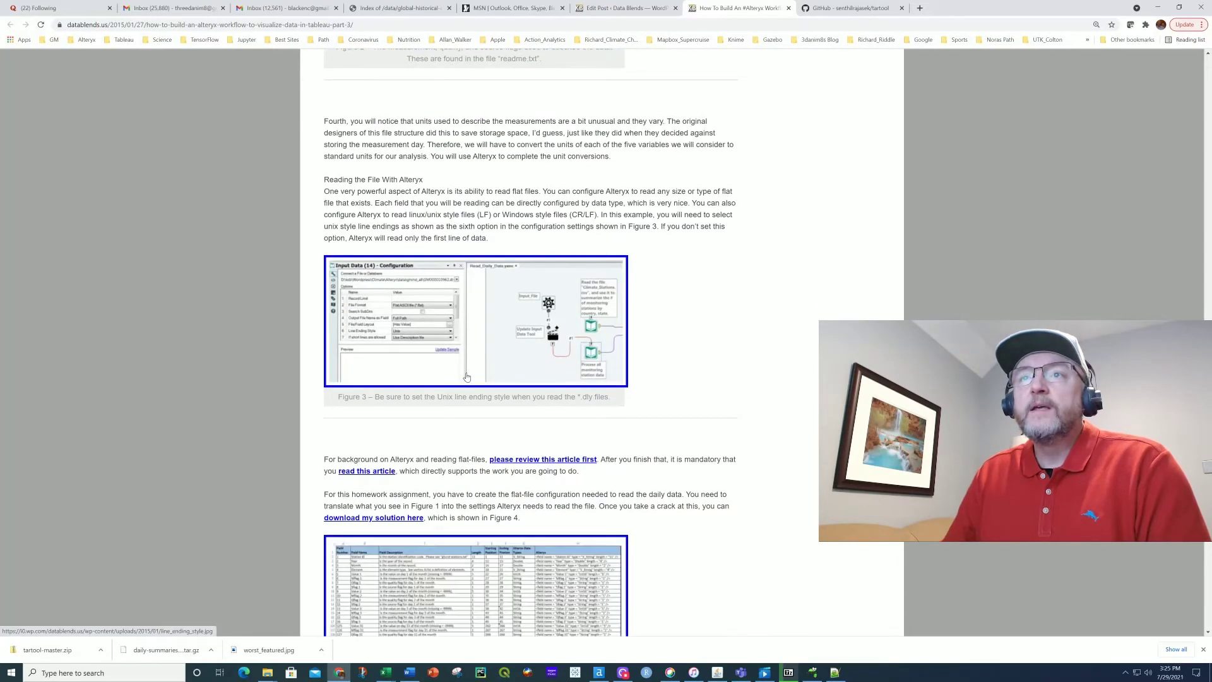
pyautogui.scroll(1, 478, 361)
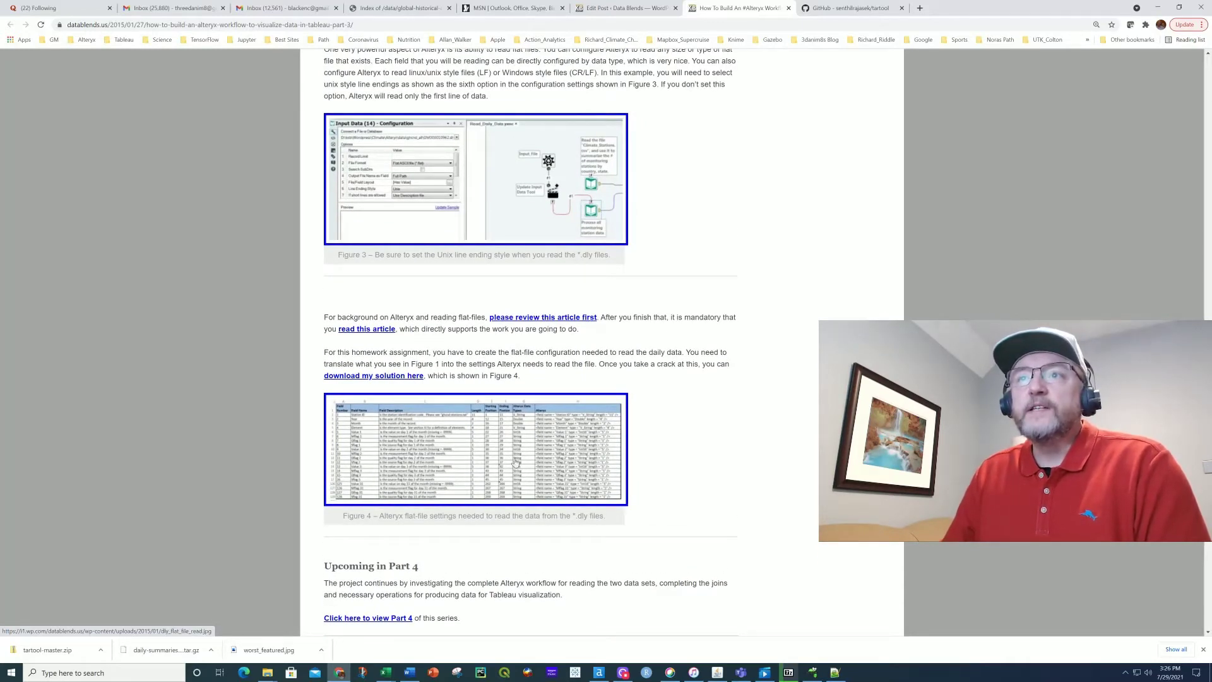
pyautogui.scroll(-1, 455, 447)
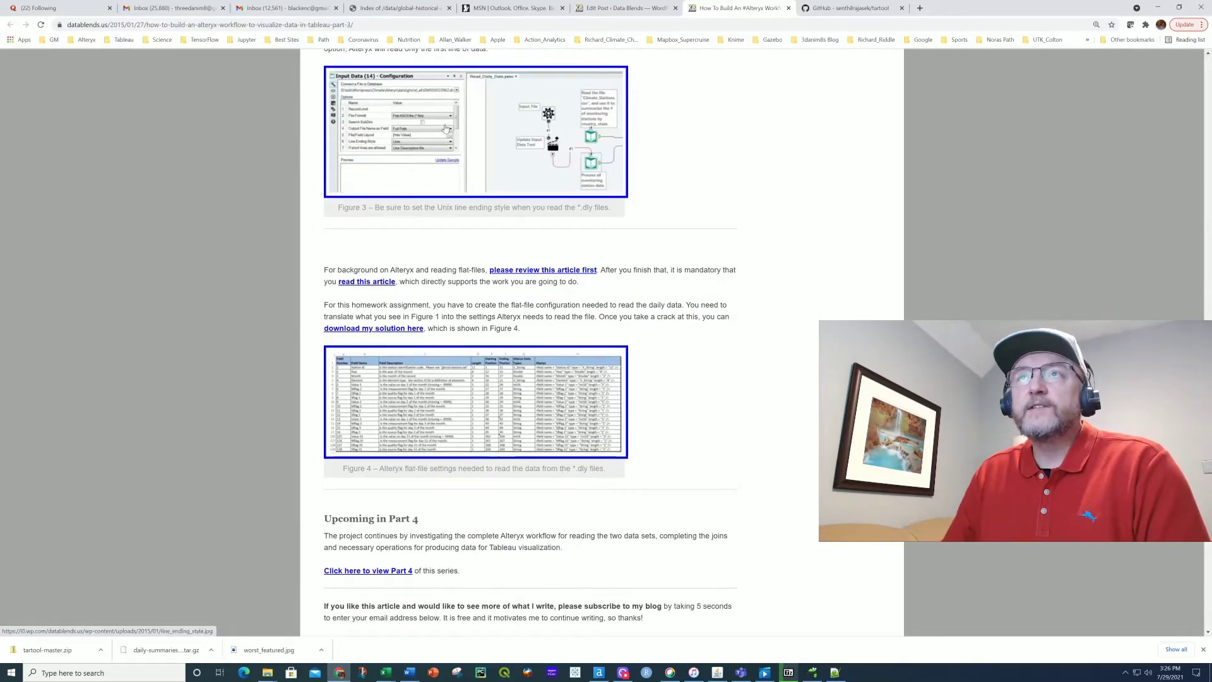
pyautogui.scroll(-5, 397, 191)
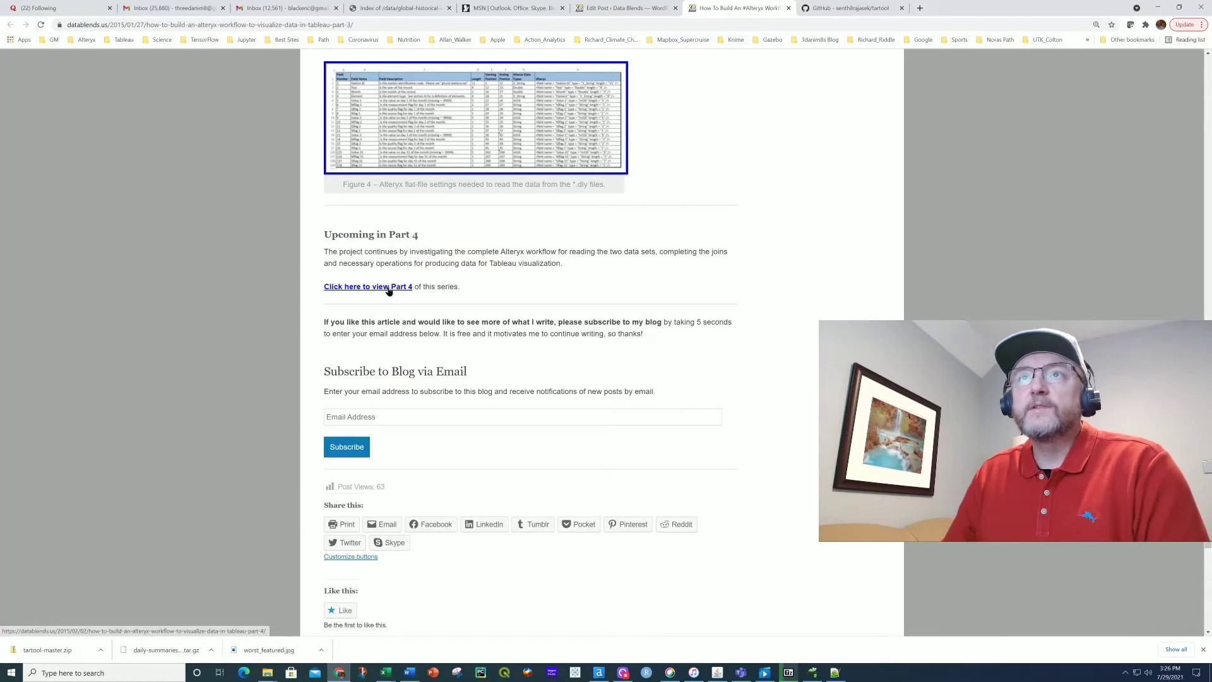
# - Open Part 4 of the series and review the batch macro workflow overview and its Steps 1 to 6, from the initial join to field removal
pyautogui.click(407, 288)
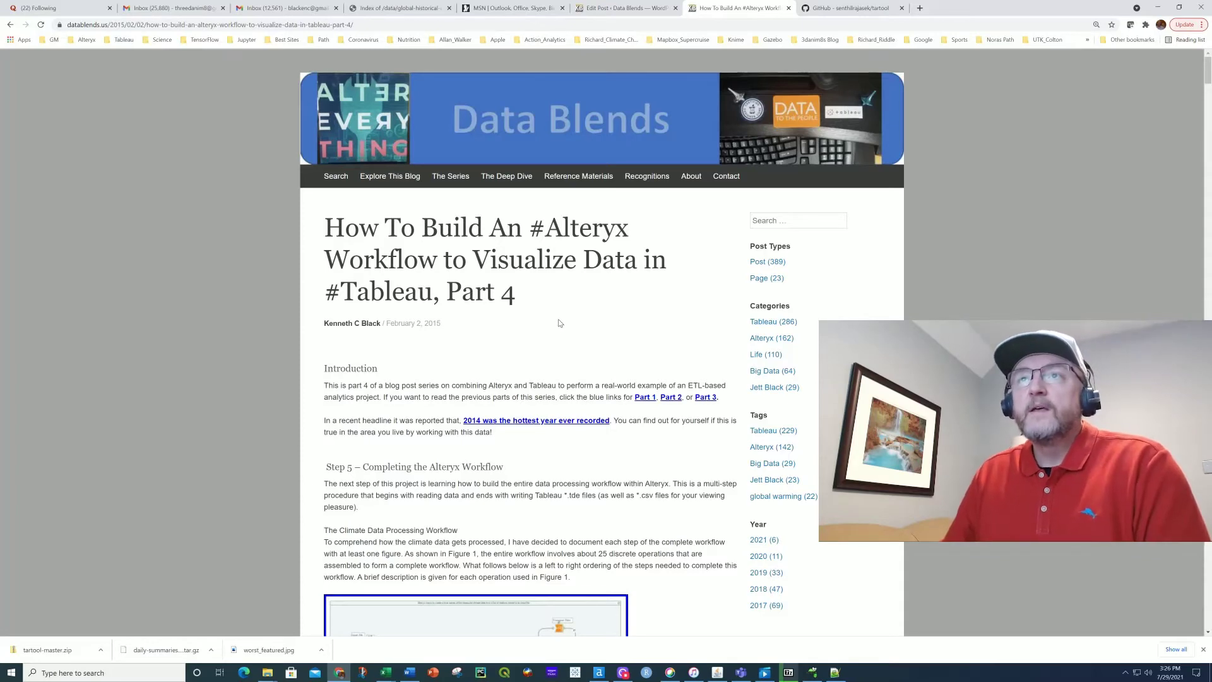
pyautogui.scroll(-7, 559, 323)
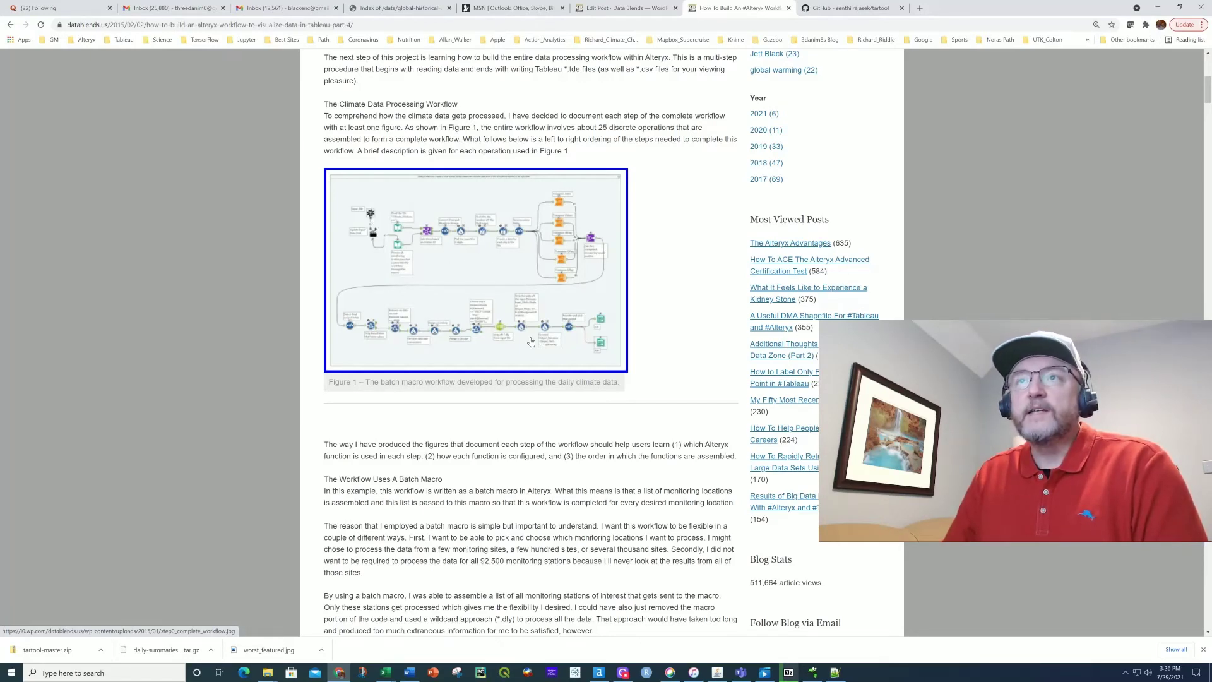
pyautogui.scroll(-1, 532, 295)
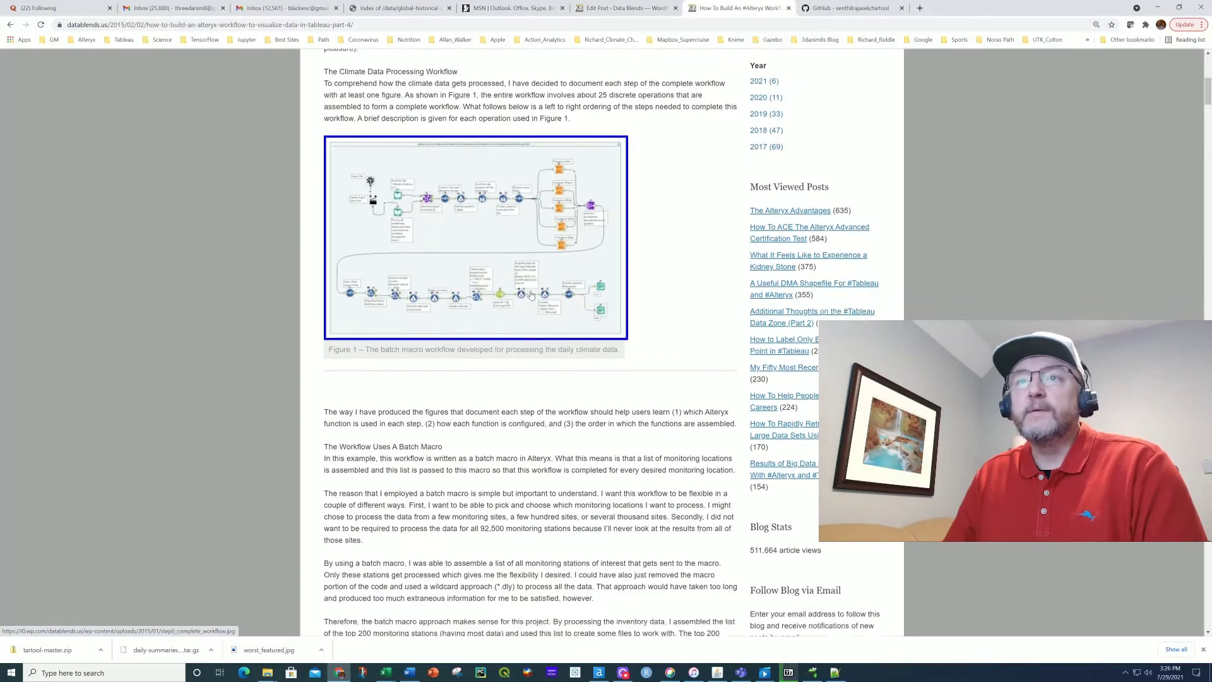
pyautogui.scroll(-7, 532, 295)
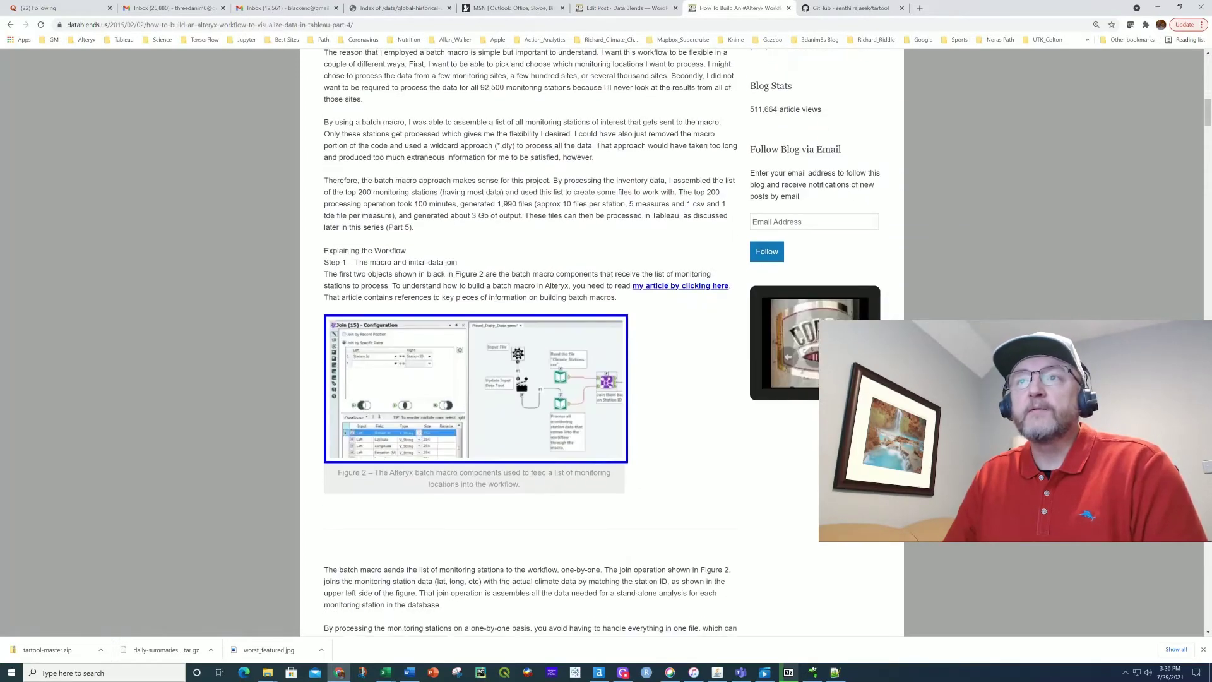
pyautogui.scroll(-8, 445, 415)
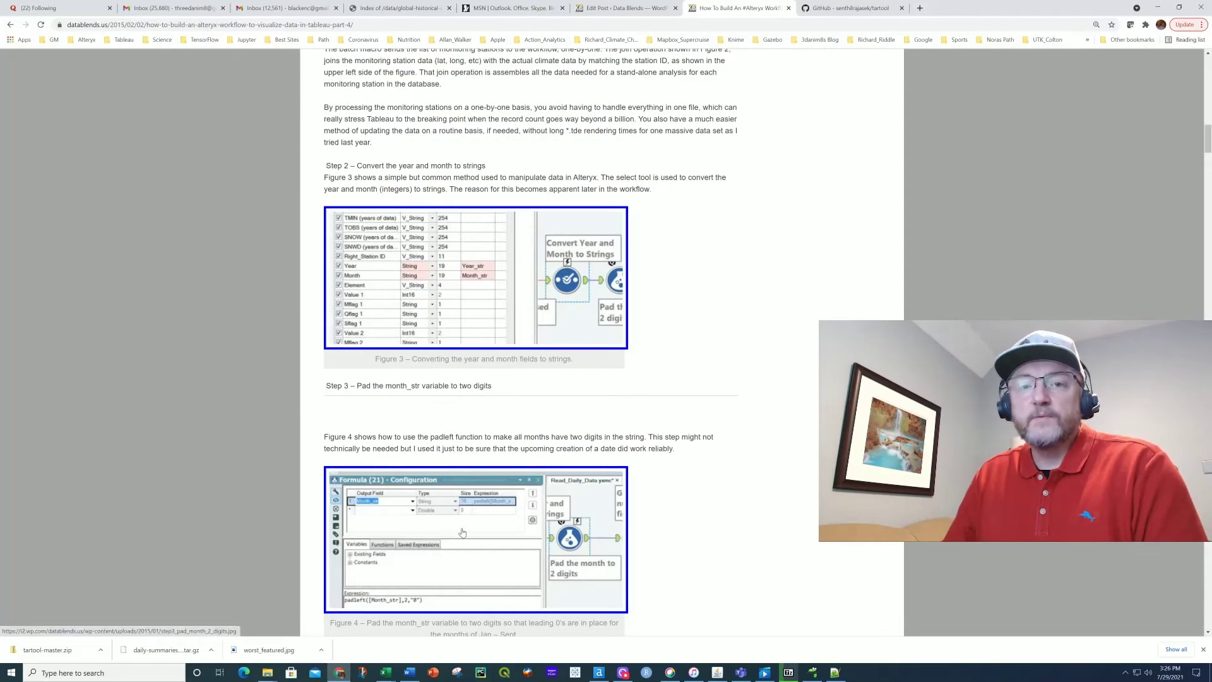
pyautogui.scroll(-1, 462, 533)
pyautogui.scroll(-9, 462, 532)
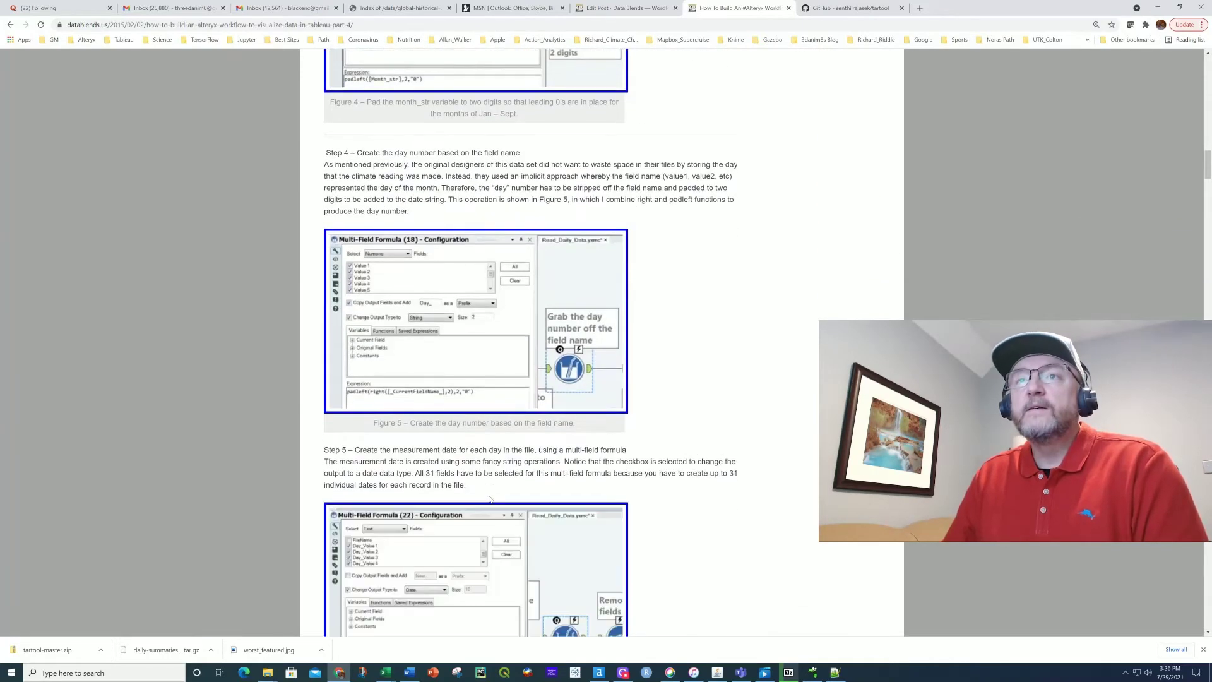
pyautogui.scroll(-8, 490, 498)
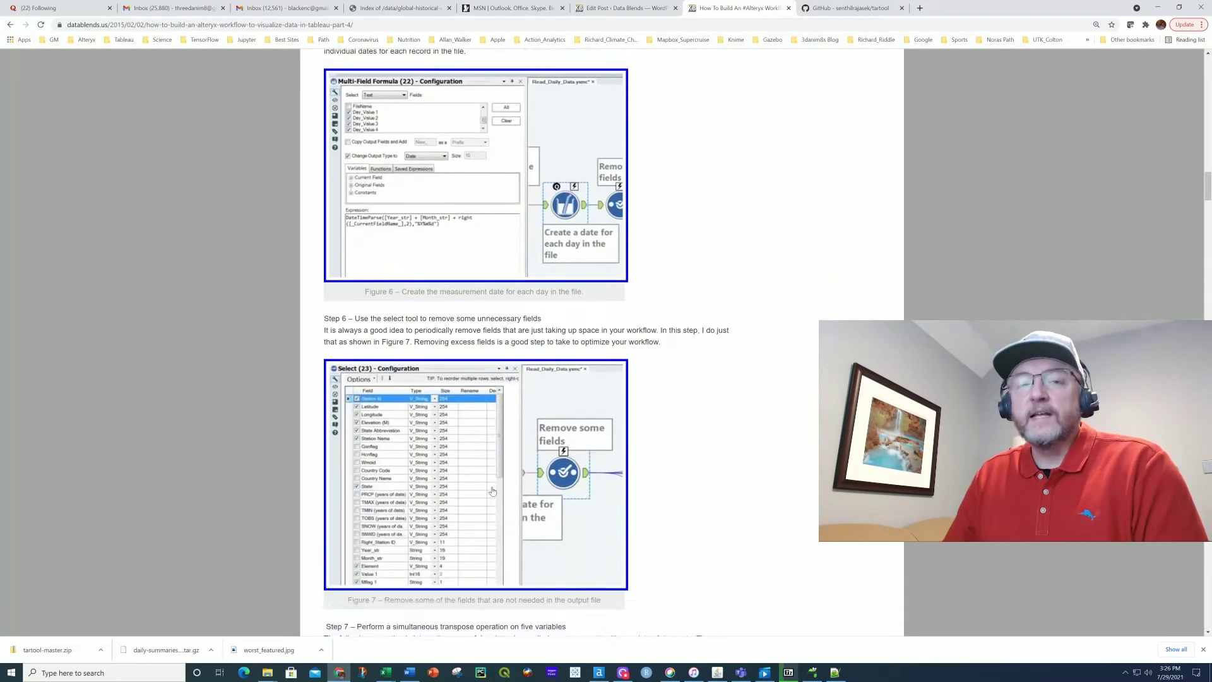
# - Examine Part 4's Steps 7 to 11 on transposing the five variables, rejoining them and filtering out empty dates and records
pyautogui.scroll(-8, 495, 487)
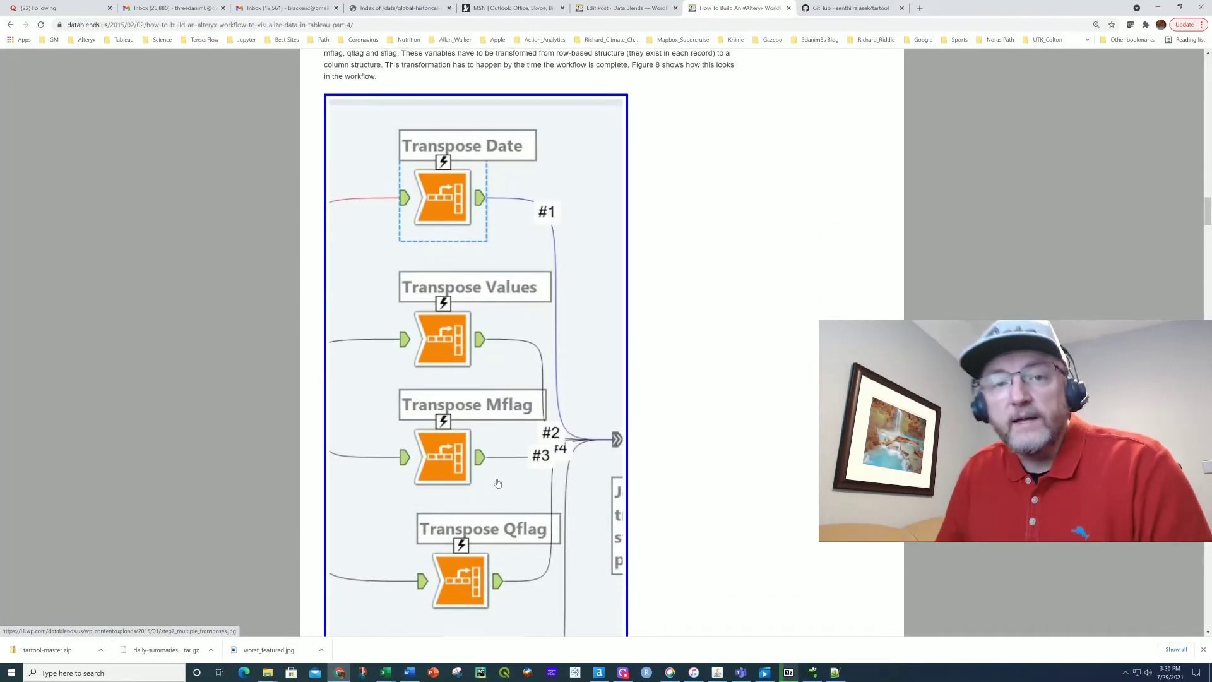
pyautogui.scroll(-3, 497, 483)
pyautogui.scroll(-5, 499, 486)
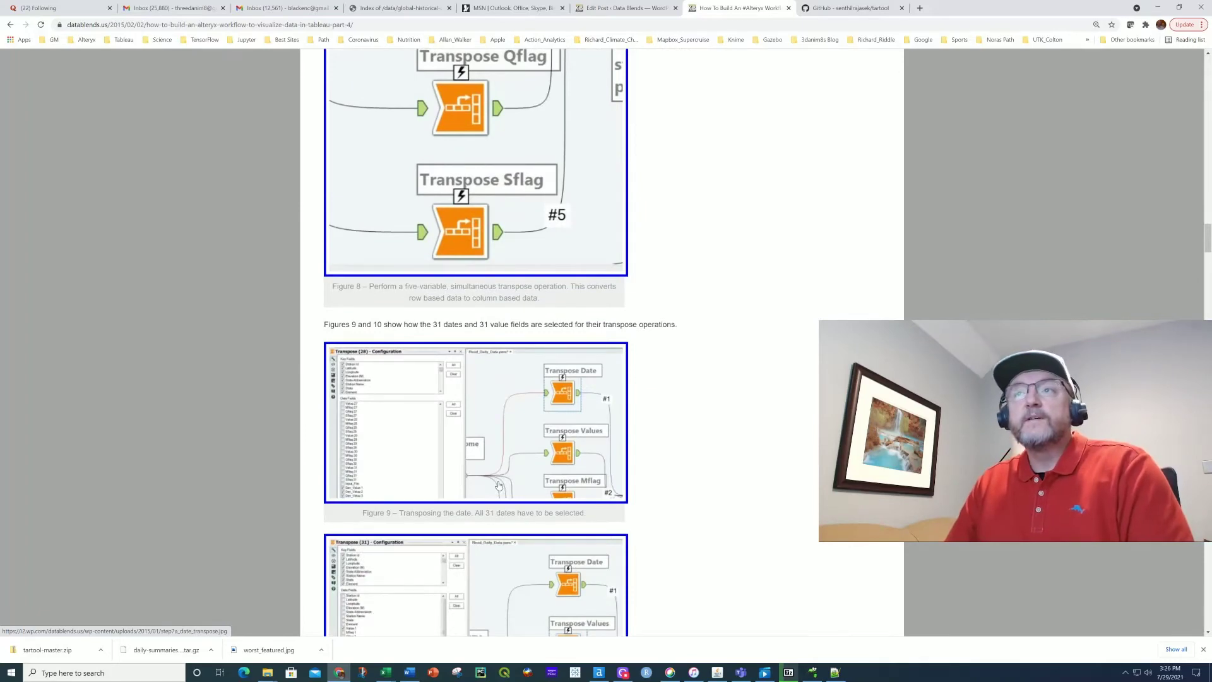
pyautogui.scroll(-4, 499, 484)
pyautogui.scroll(-4, 507, 481)
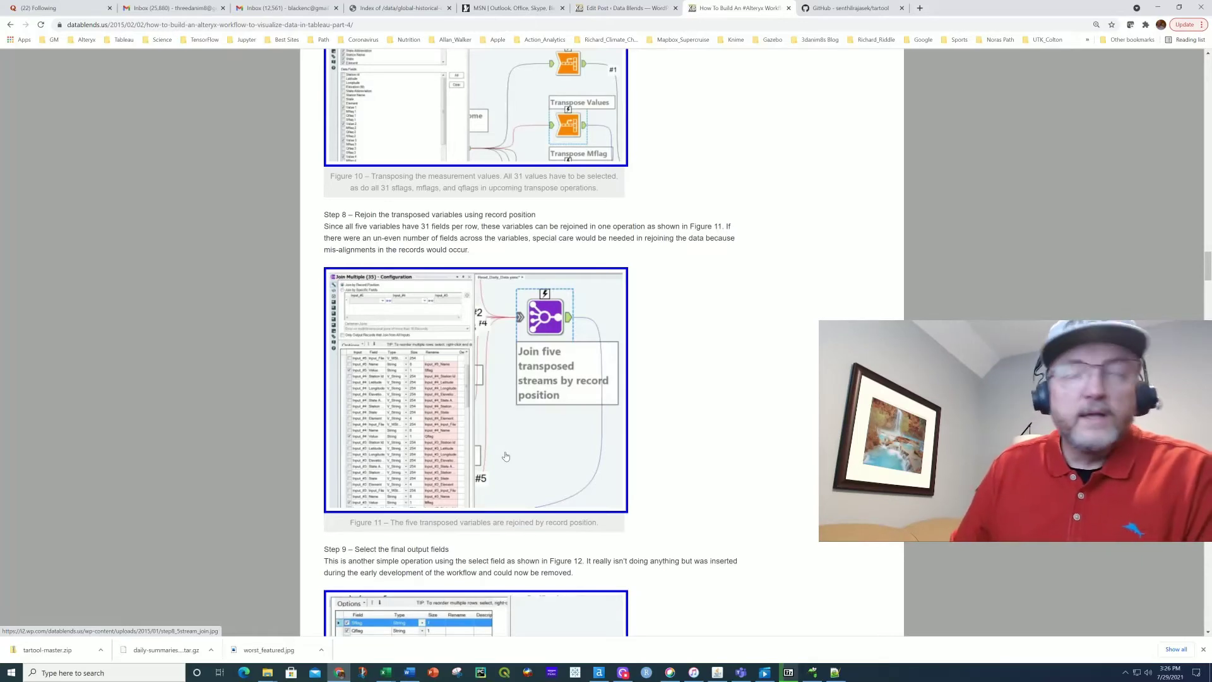
pyautogui.scroll(-4, 573, 446)
pyautogui.scroll(-8, 573, 446)
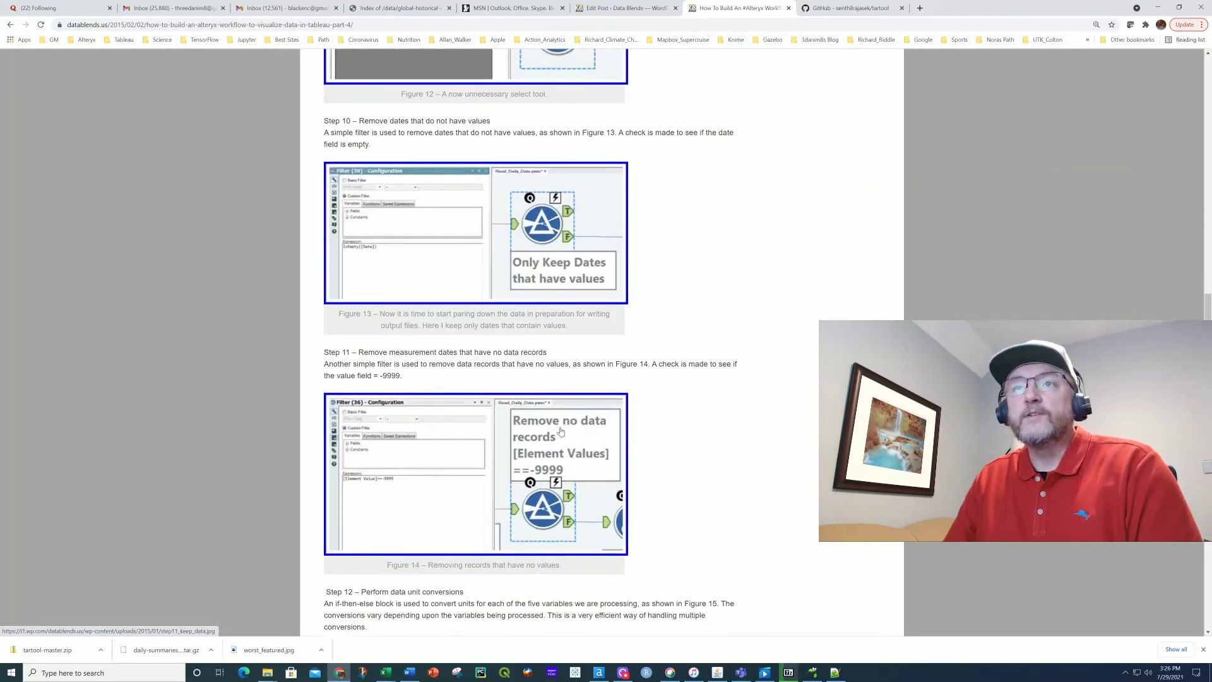
# - Examine the unit conversion formula and the century and decade bucket steps, and return to the Step 10 and 11 filters for missing data
pyautogui.scroll(-6, 560, 432)
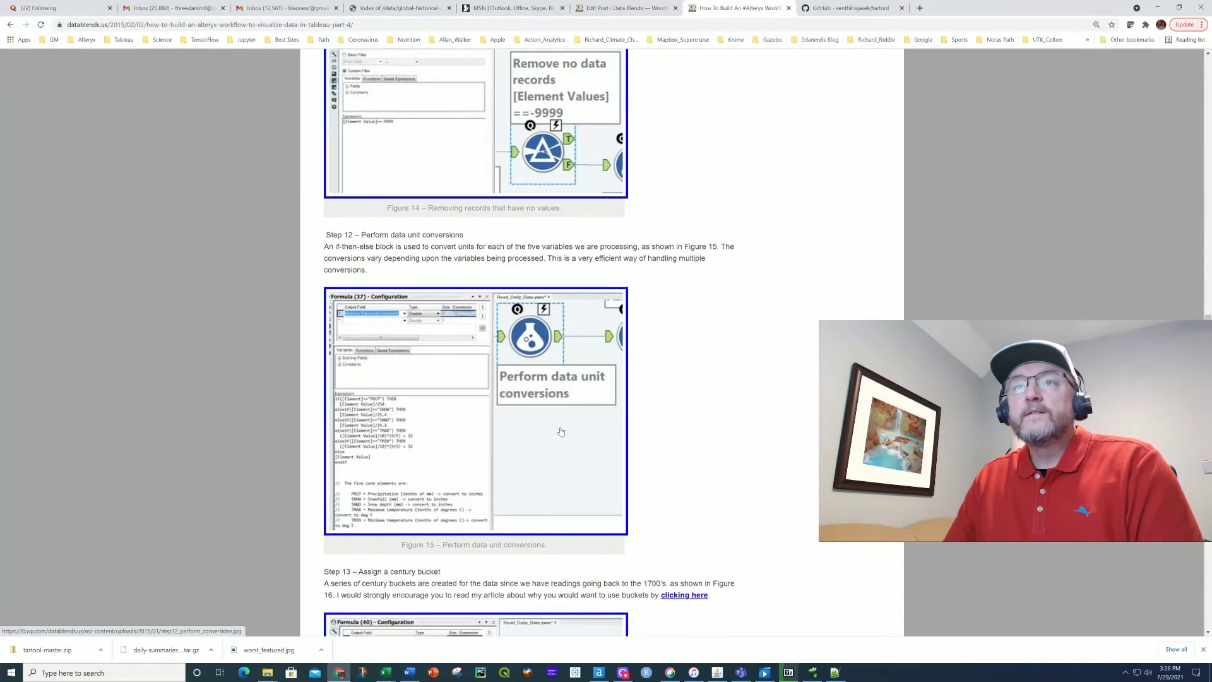
pyautogui.scroll(-1, 560, 431)
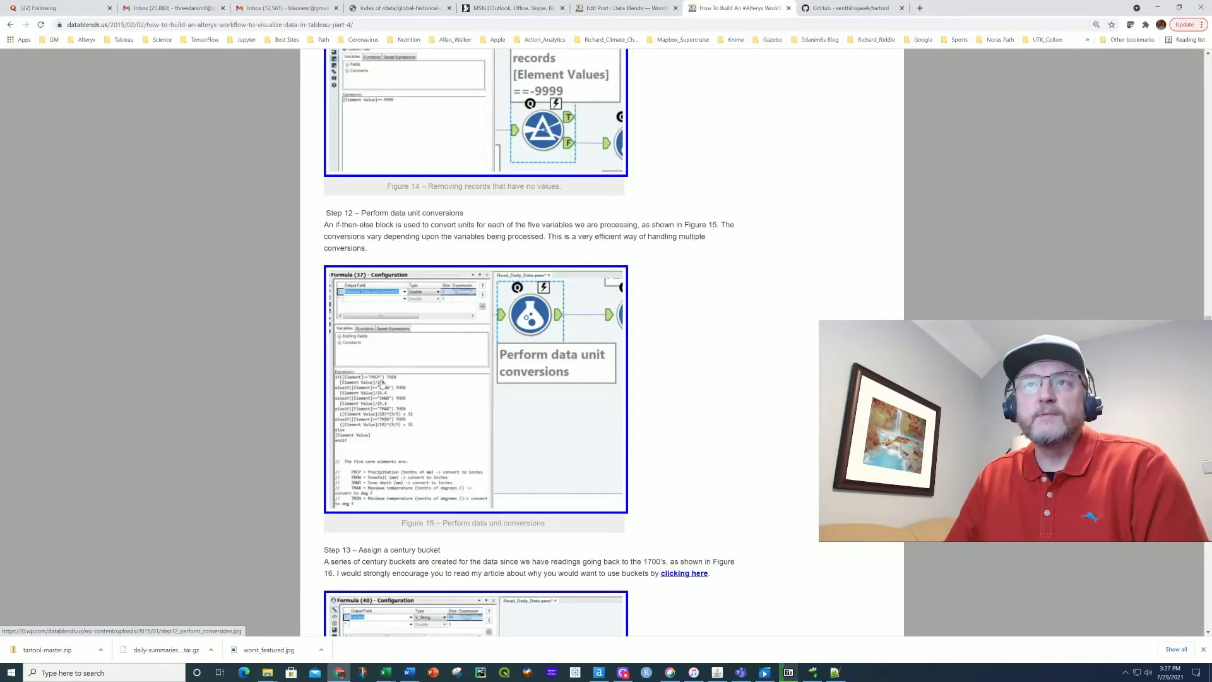
pyautogui.scroll(-4, 408, 421)
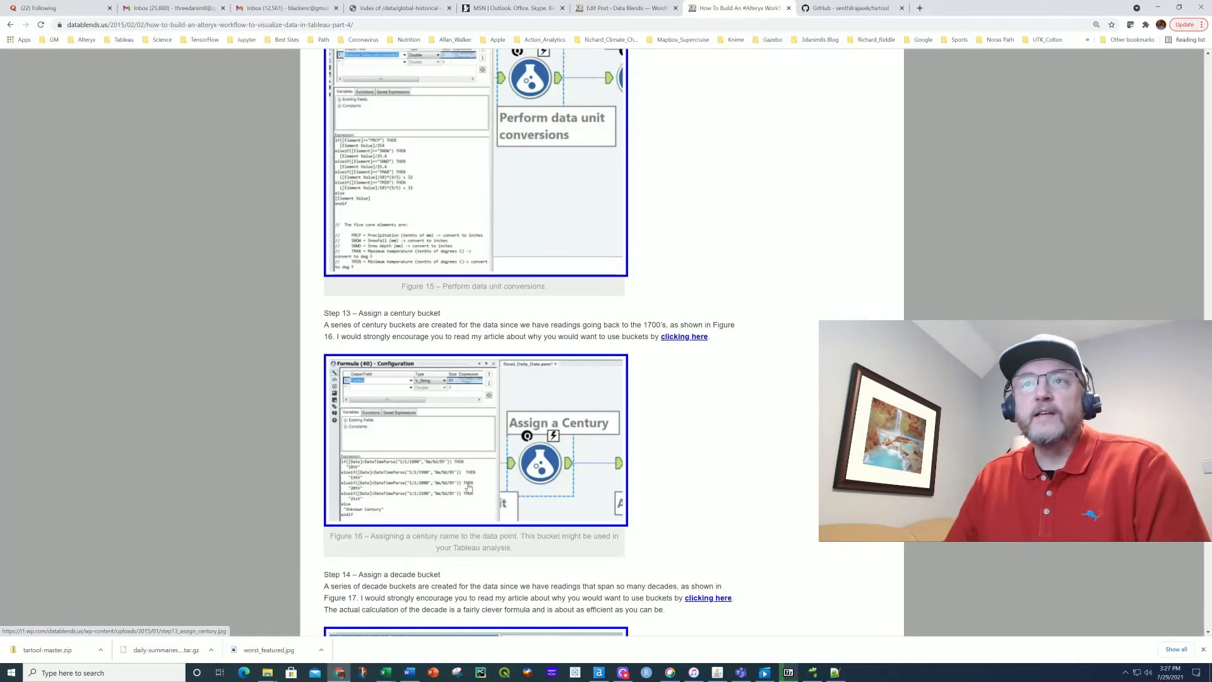
pyautogui.scroll(-4, 437, 484)
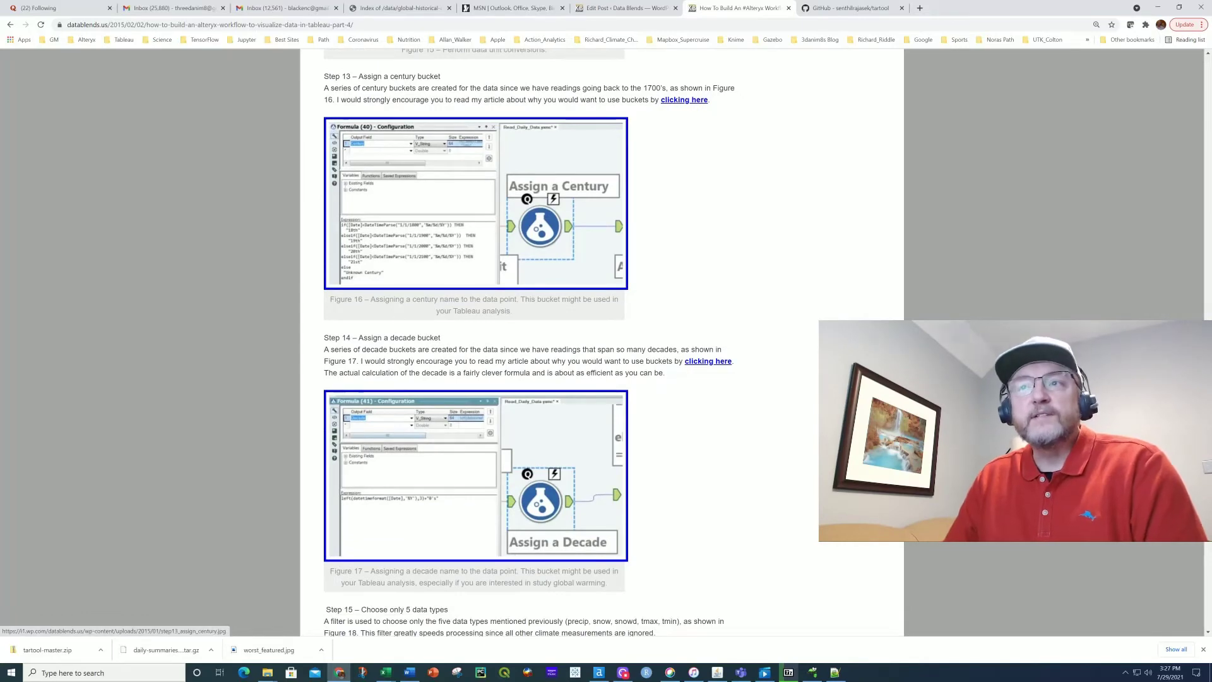
pyautogui.scroll(8, 434, 344)
pyautogui.scroll(4, 434, 344)
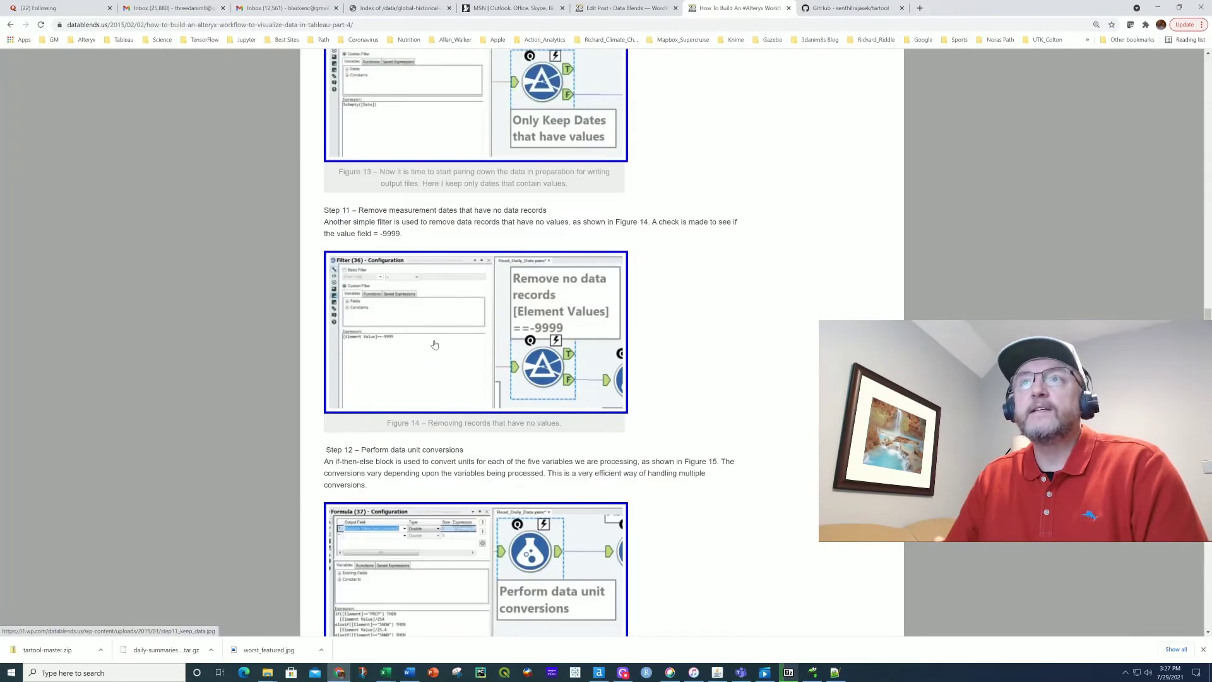
pyautogui.scroll(4, 443, 347)
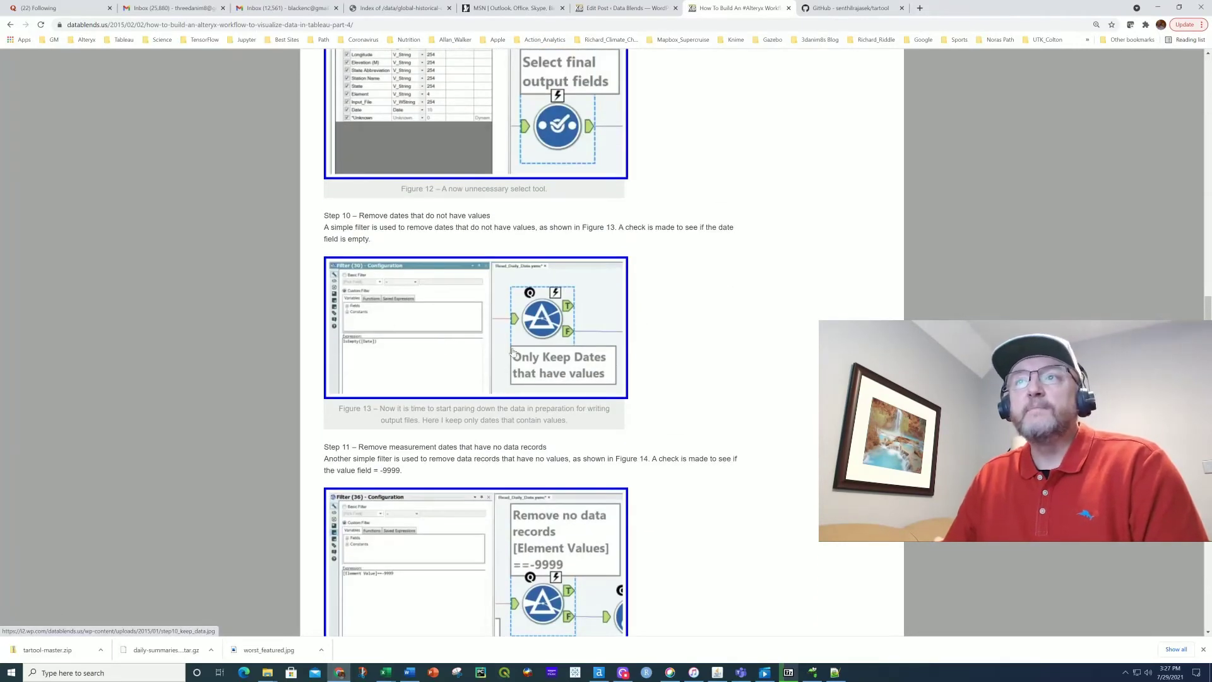
# - Check the archive extraction progress in 7-Zip, and view the raw text of ACW00011604.csv in Notepad++ before closing it
pyautogui.scroll(4, 468, 379)
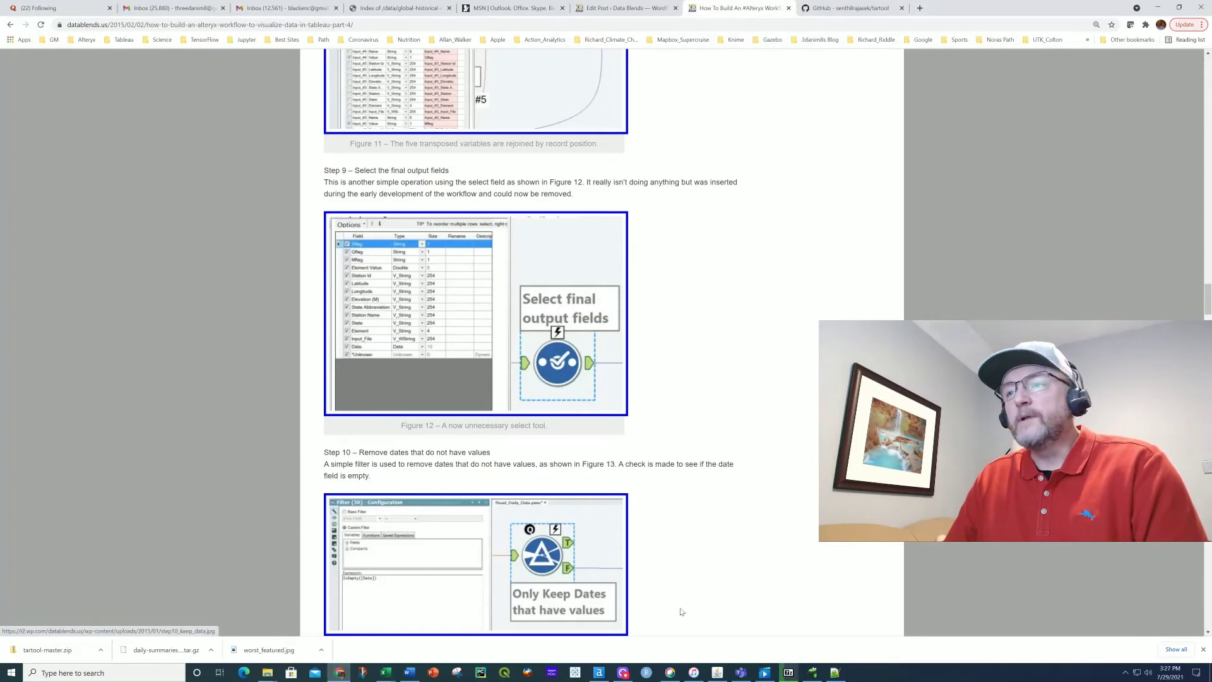
pyautogui.click(789, 672)
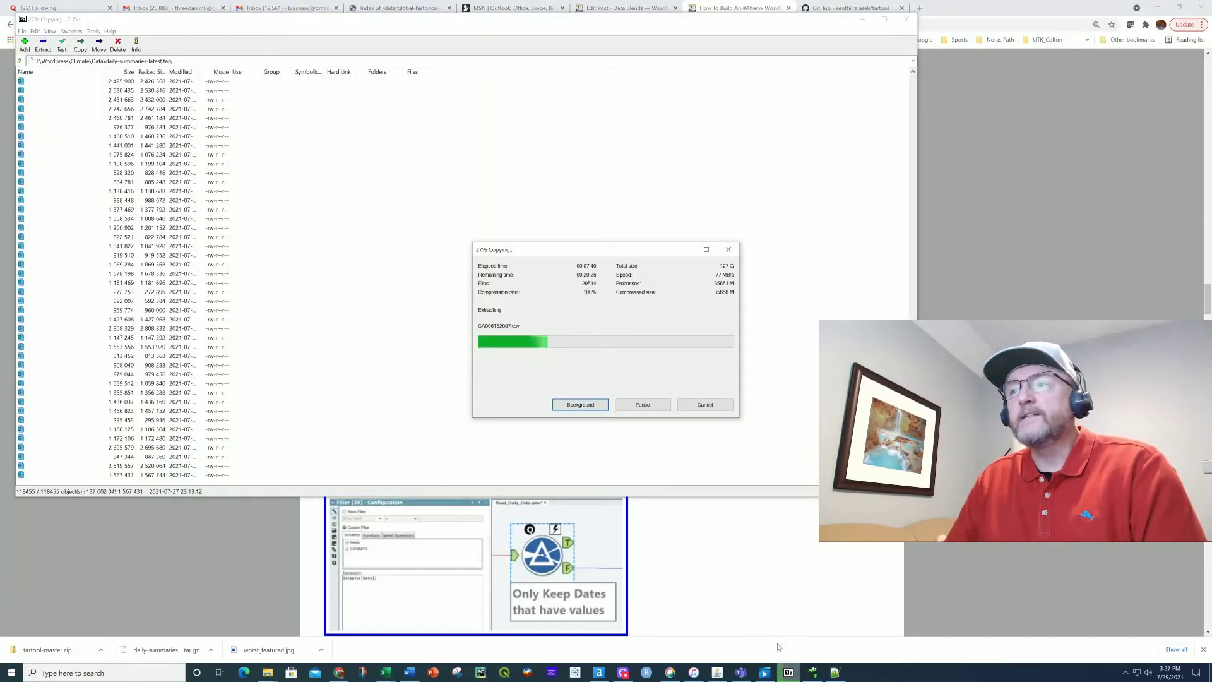
pyautogui.click(836, 672)
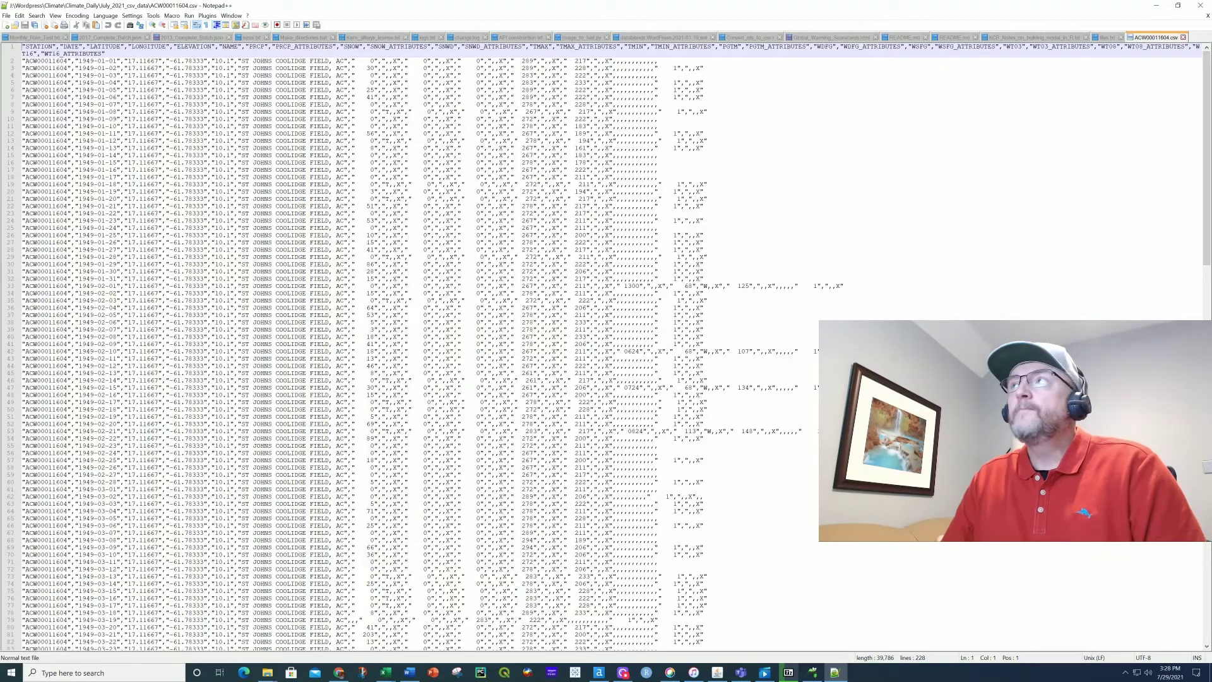
pyautogui.click(1184, 38)
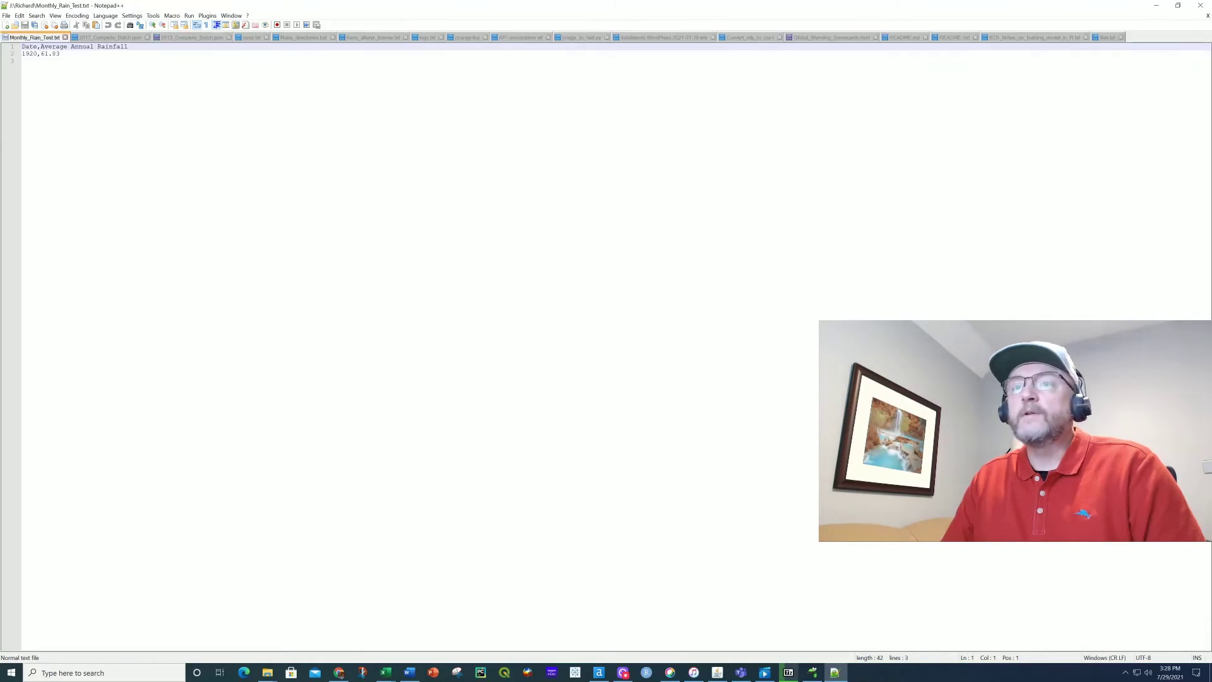
# - Open ACW00011604.csv from the July_2021_csv_data folder in Excel
pyautogui.click(268, 673)
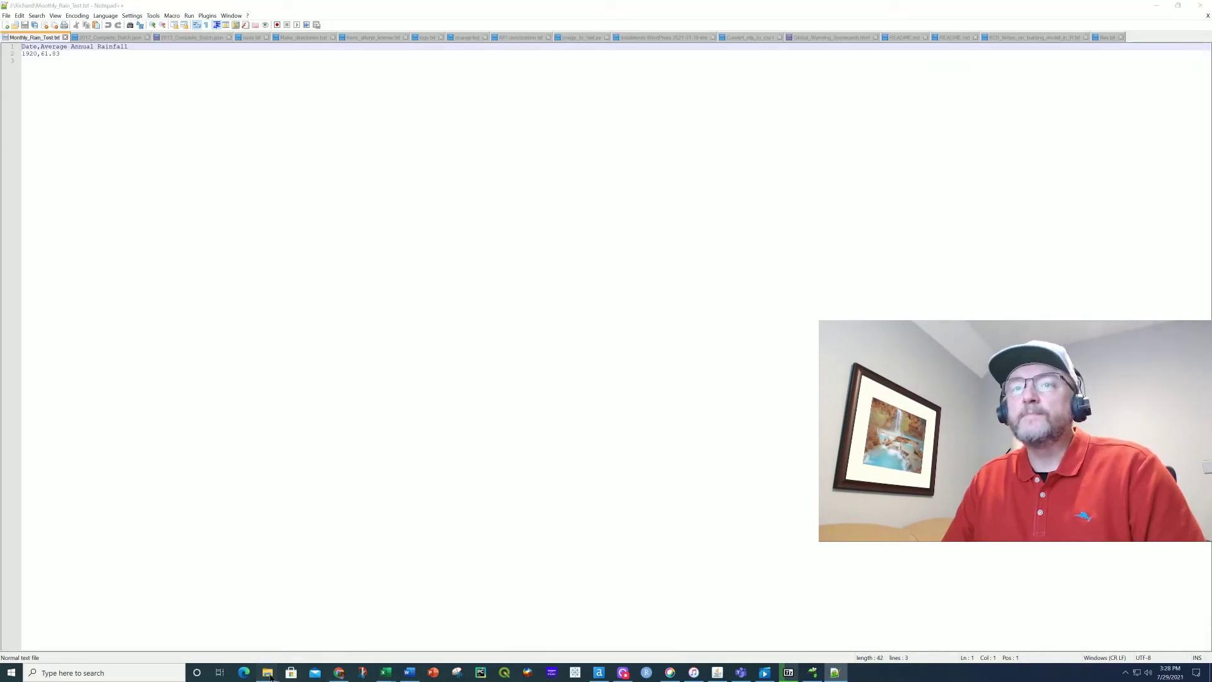
pyautogui.click(316, 625)
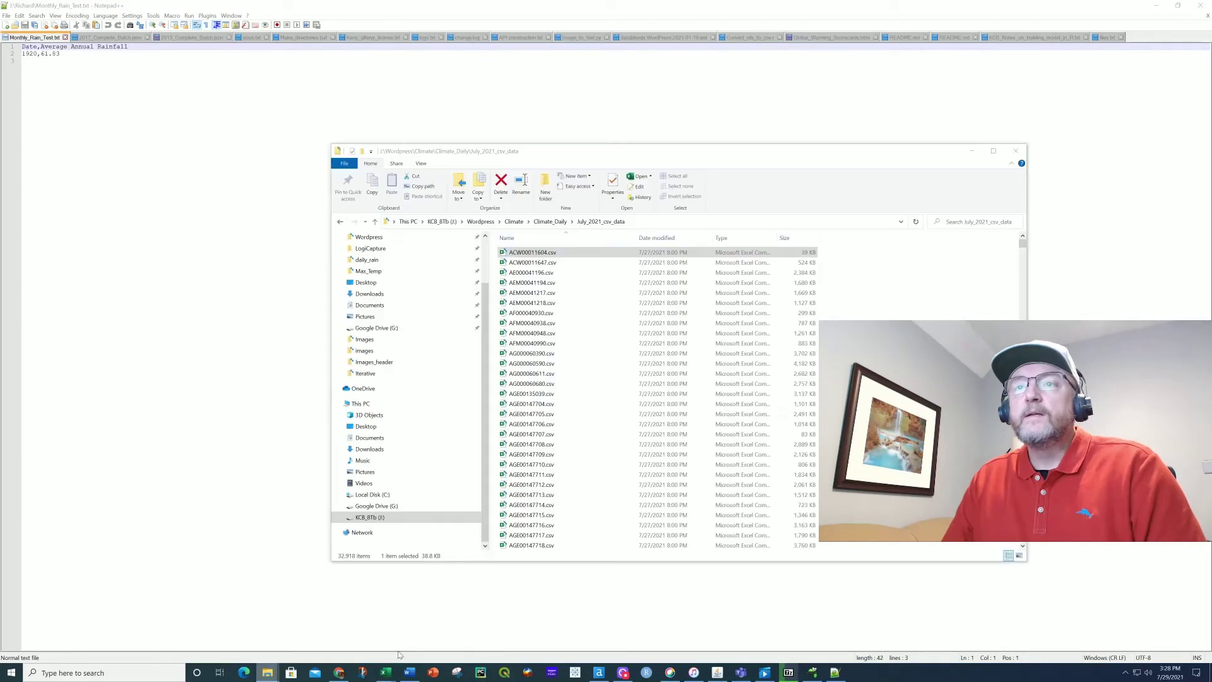
pyautogui.rightClick(545, 253)
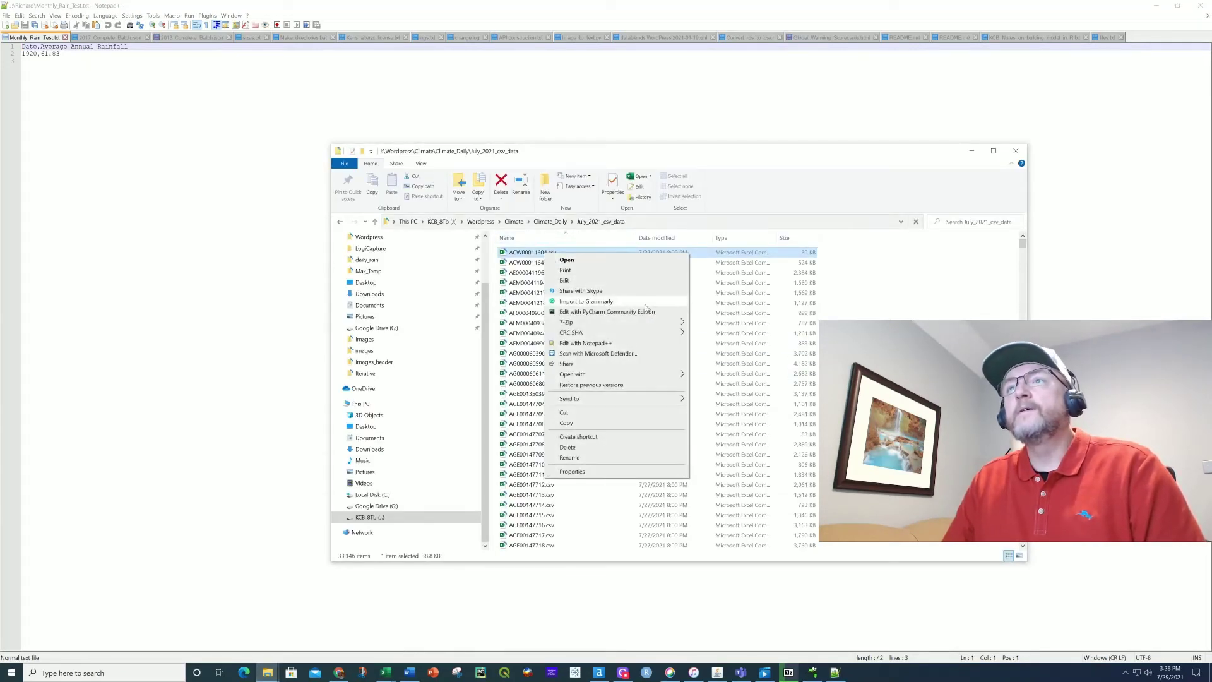
pyautogui.moveTo(623, 373)
pyautogui.click(699, 376)
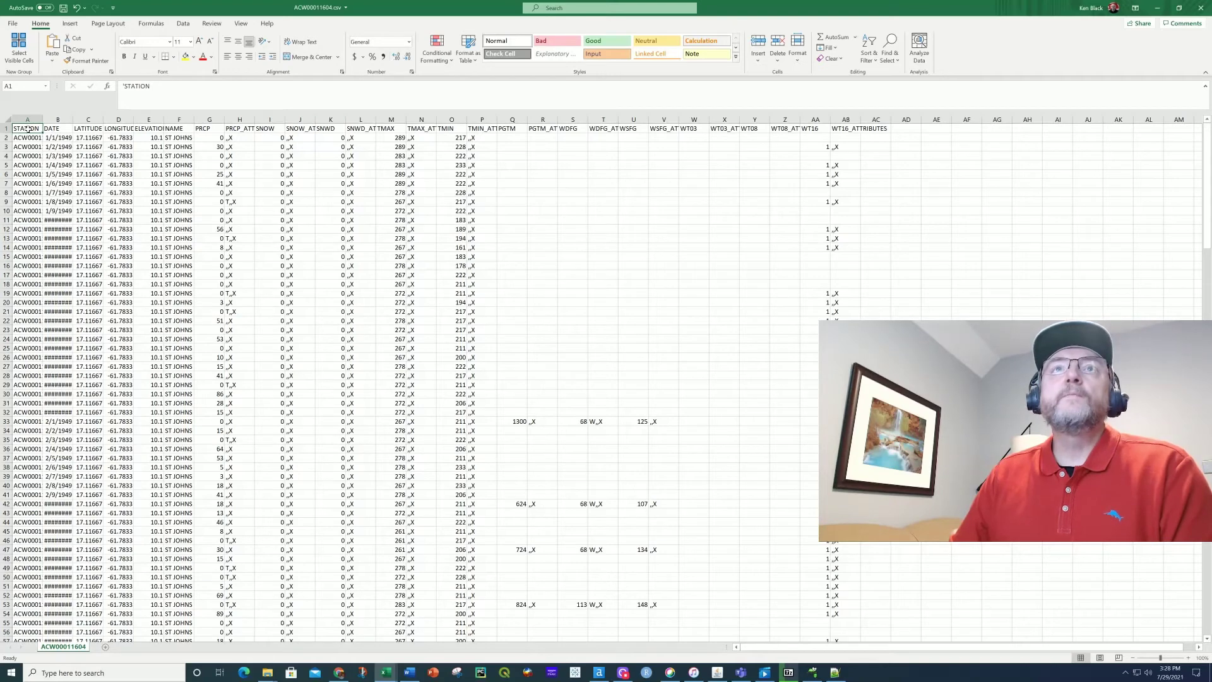
# - Fit the DATE column to its contents and check the first and last record dates of the station
pyautogui.doubleClick(74, 120)
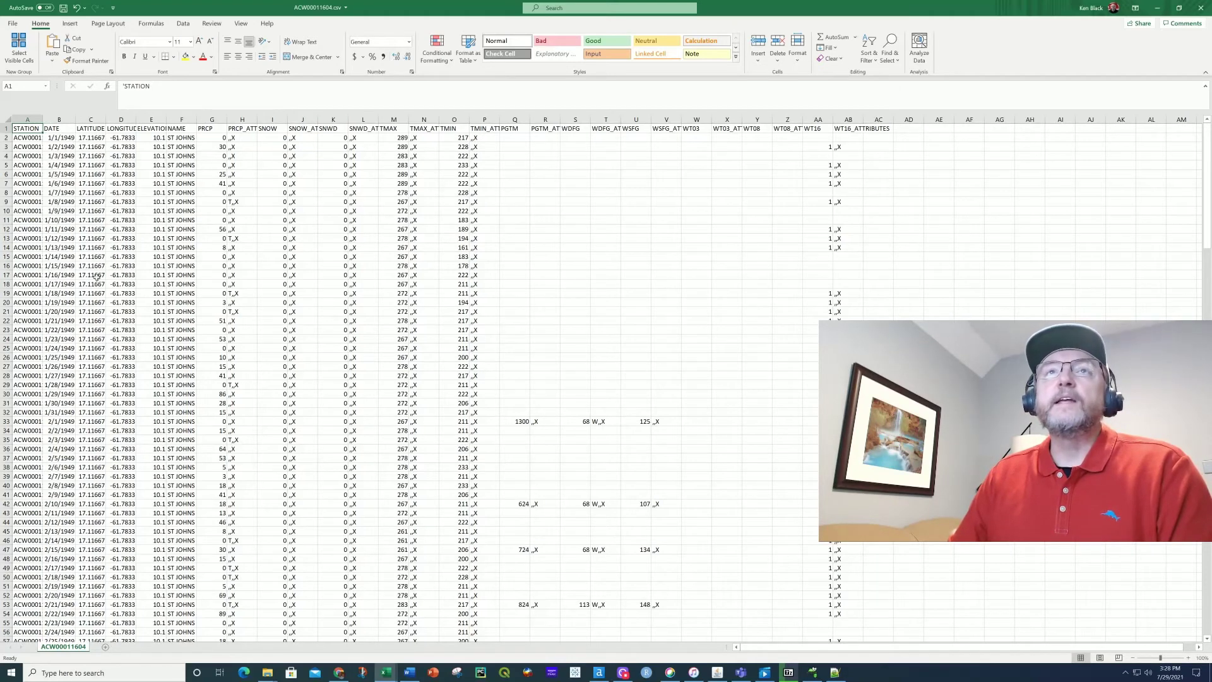
pyautogui.click(57, 138)
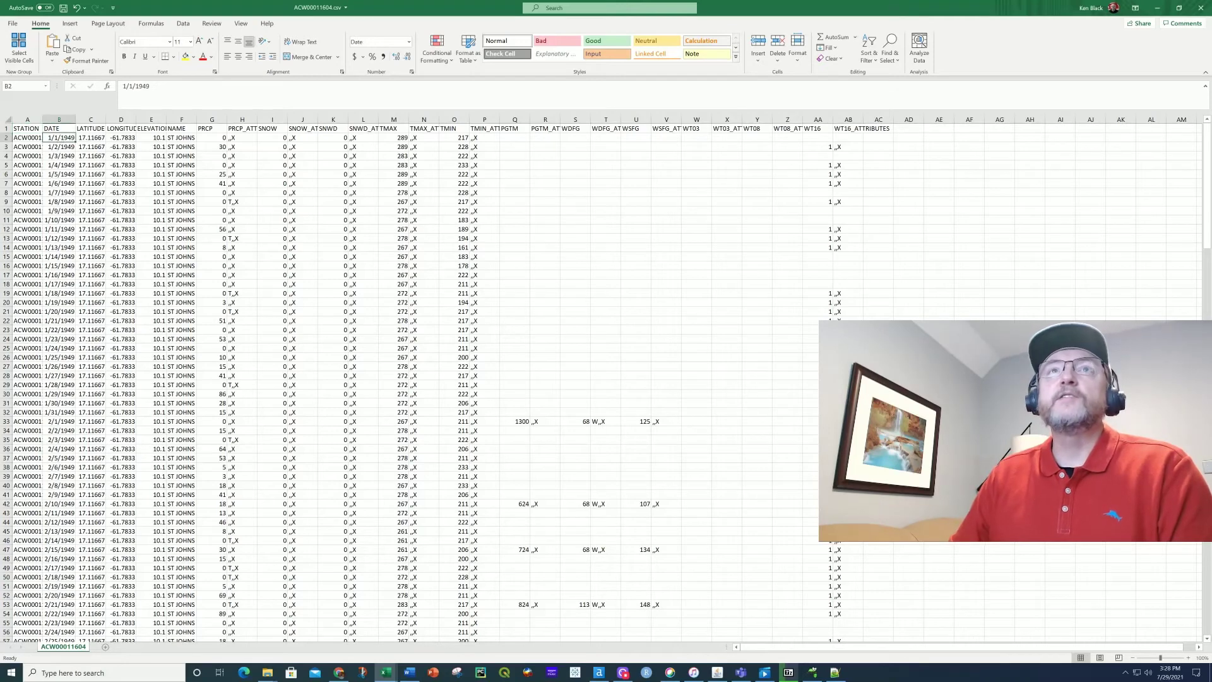
pyautogui.moveTo(1208, 226); pyautogui.dragTo(1210, 663)
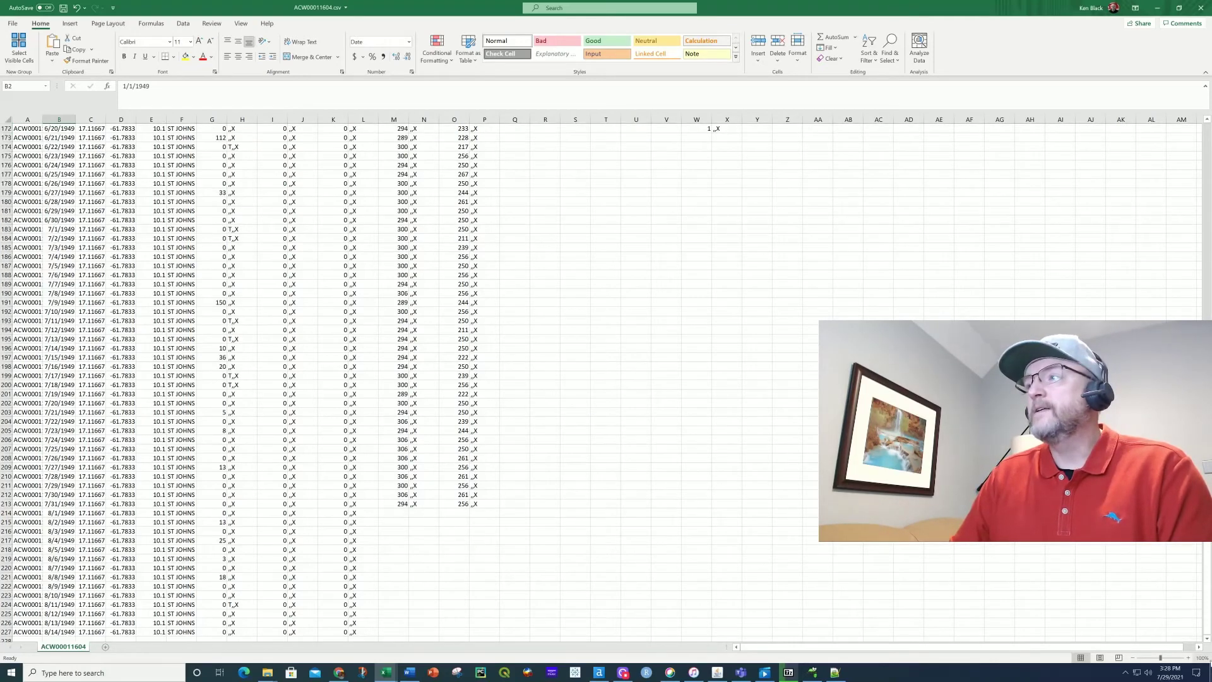
pyautogui.scroll(-3, 71, 604)
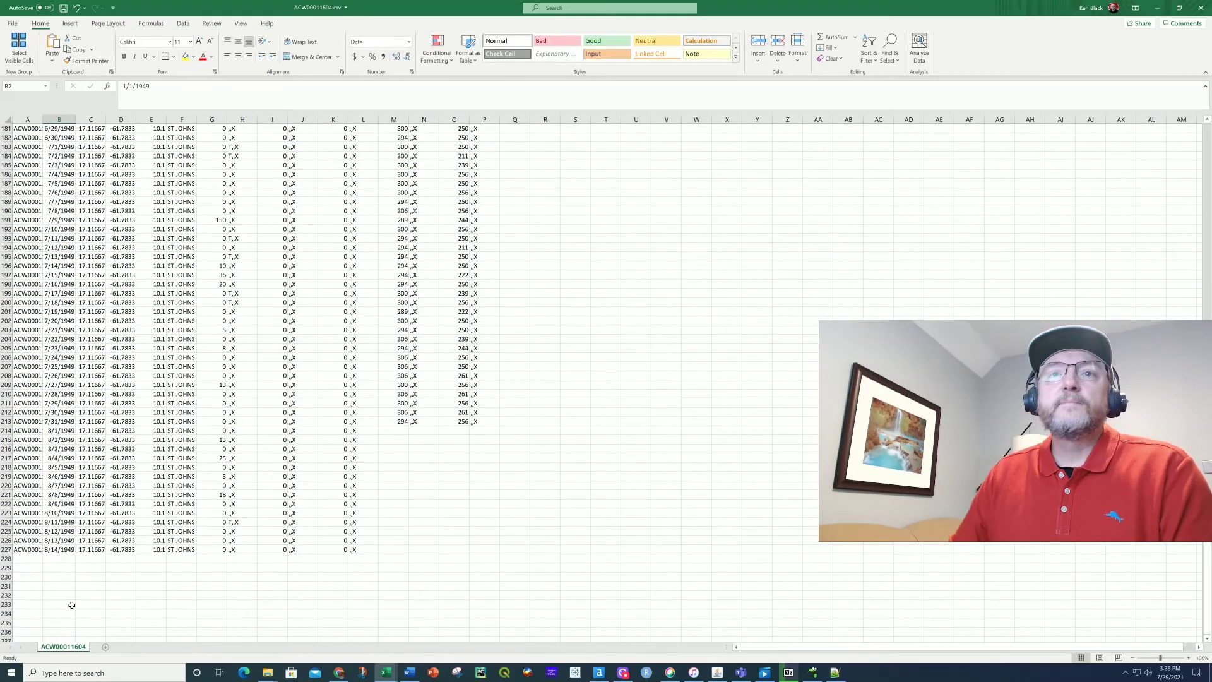
pyautogui.click(57, 549)
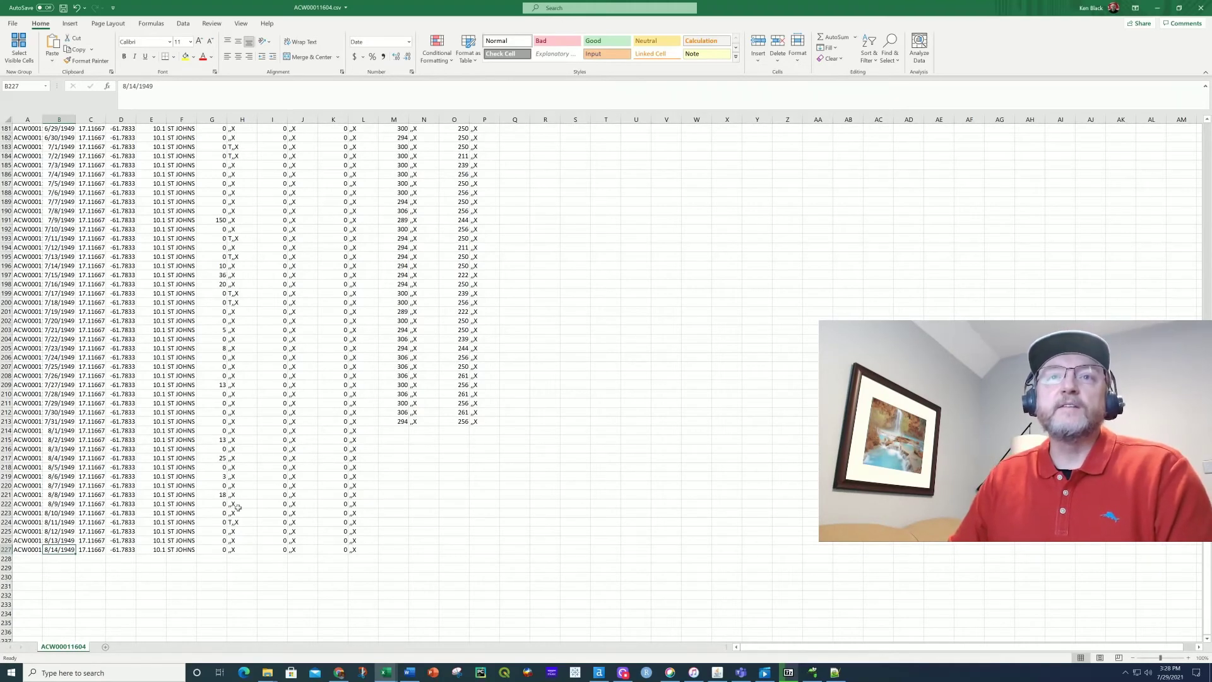
# - Examine the PRCP, TMAX, TMIN and WT16 attribute columns, and close ACW00011604.csv
pyautogui.scroll(20, 404, 533)
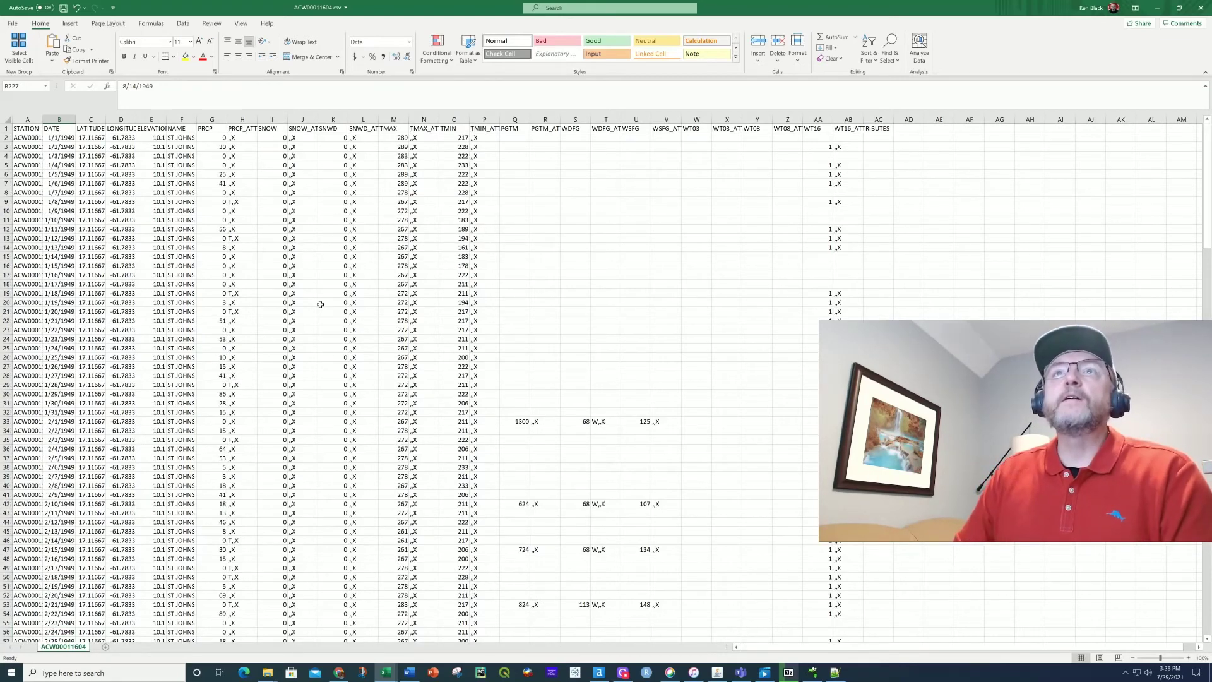
pyautogui.click(246, 137)
pyautogui.click(245, 119)
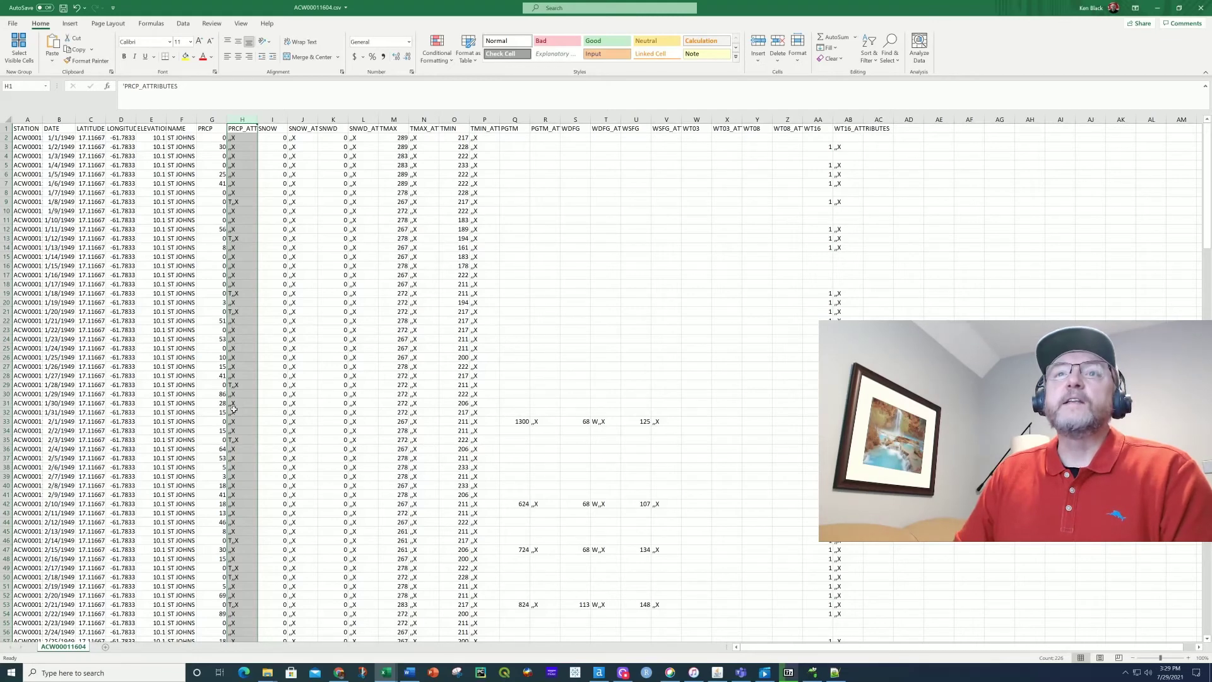
pyautogui.click(424, 120)
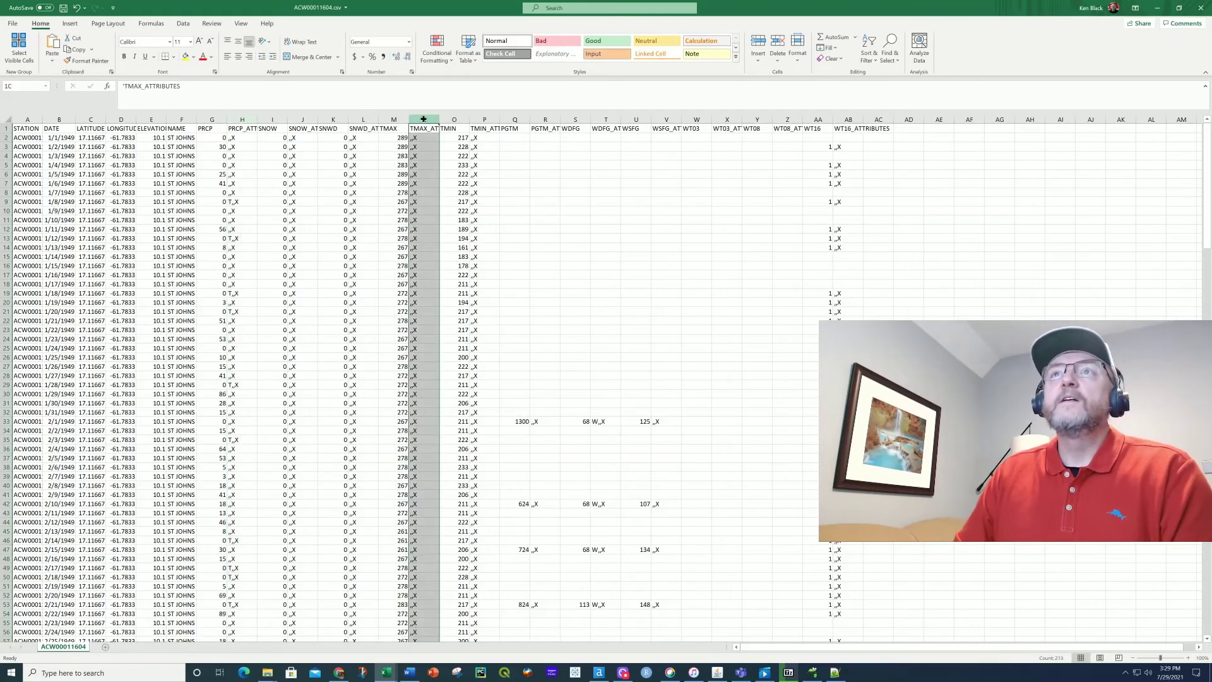
pyautogui.click(473, 120)
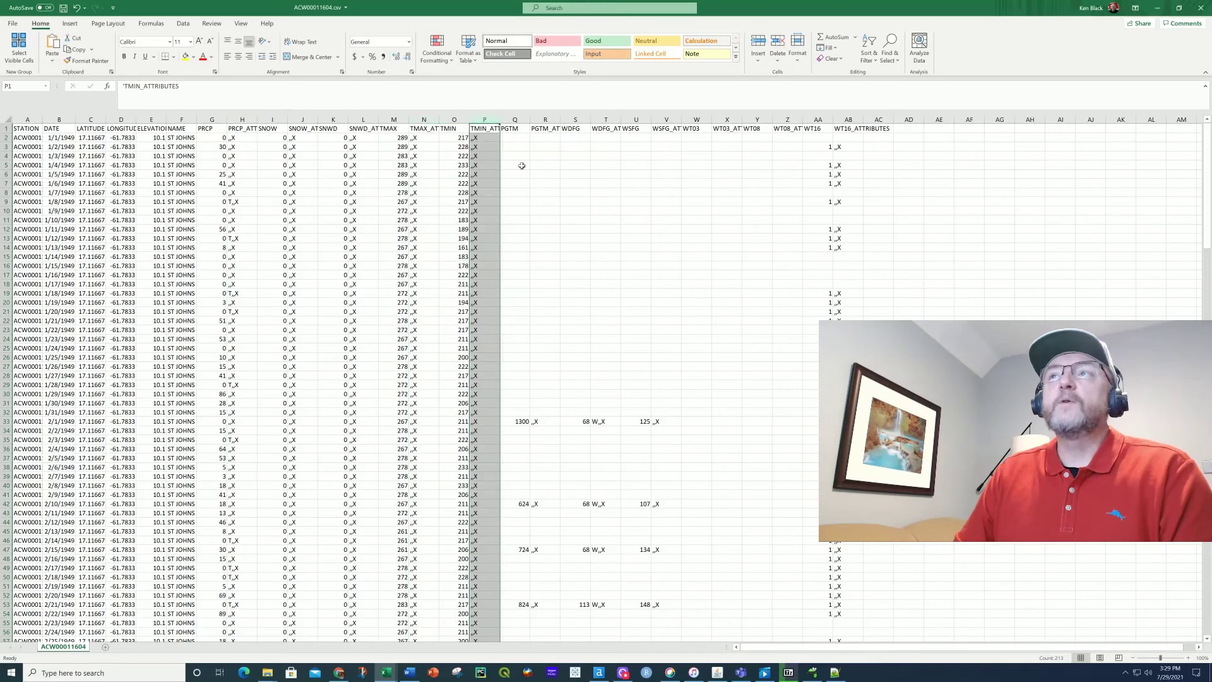
pyautogui.click(853, 119)
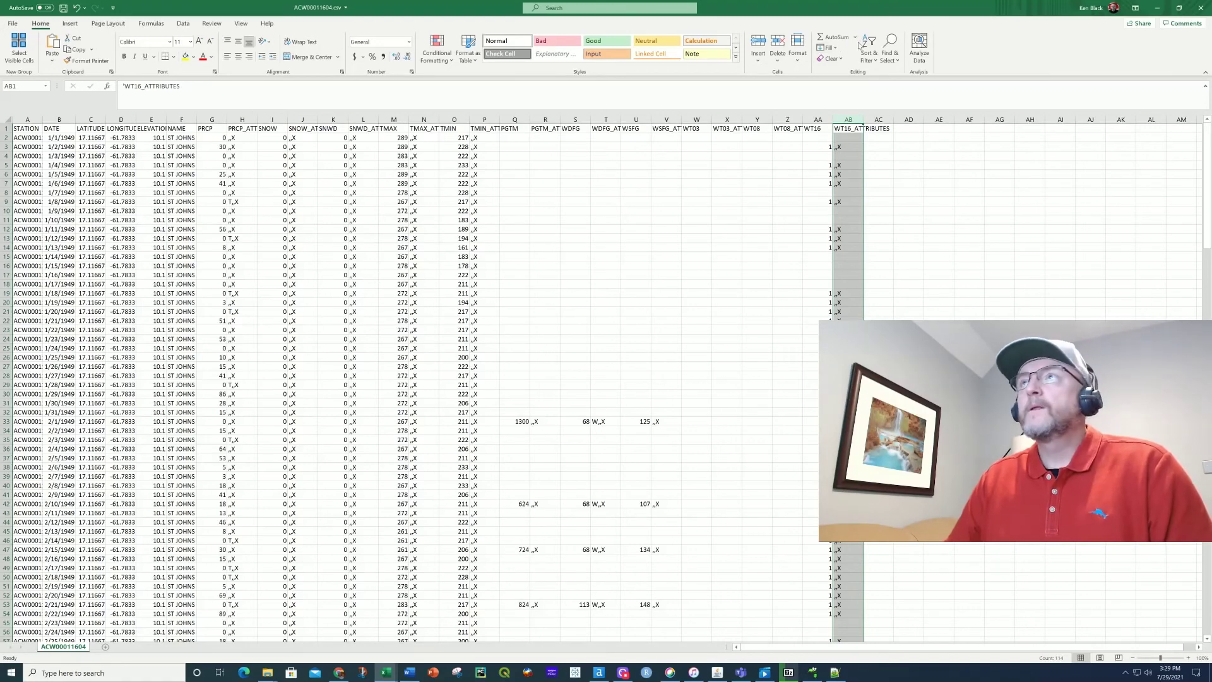
pyautogui.click(1200, 9)
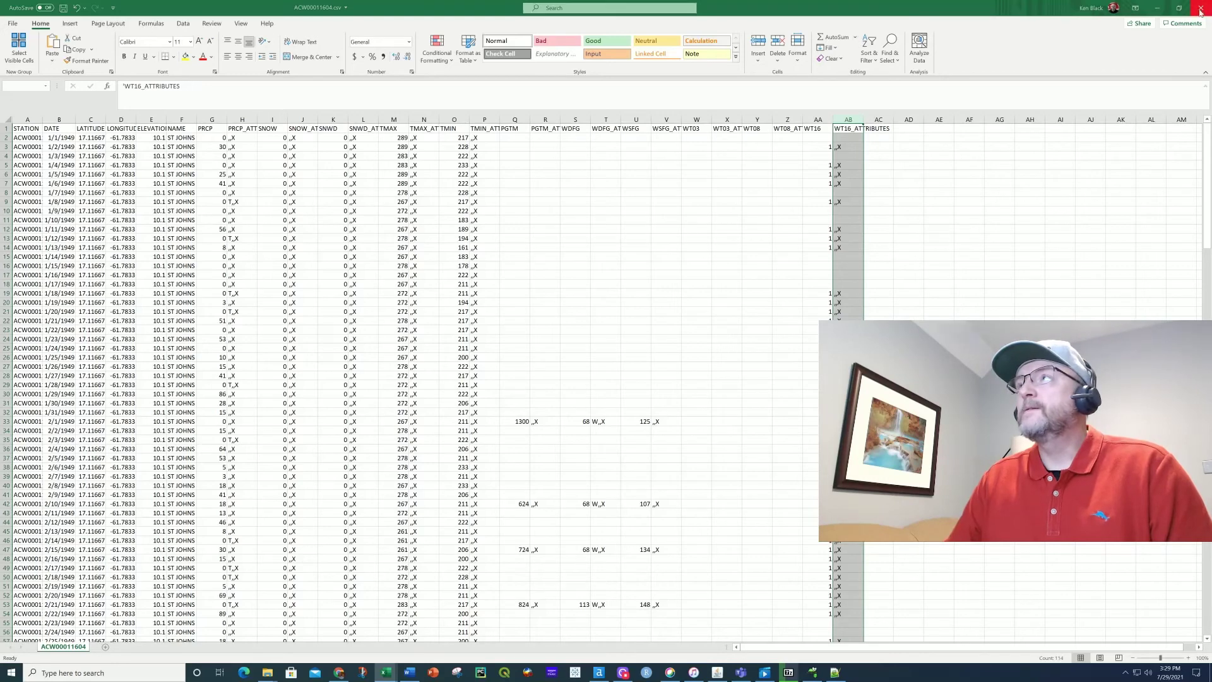
pyautogui.click(601, 344)
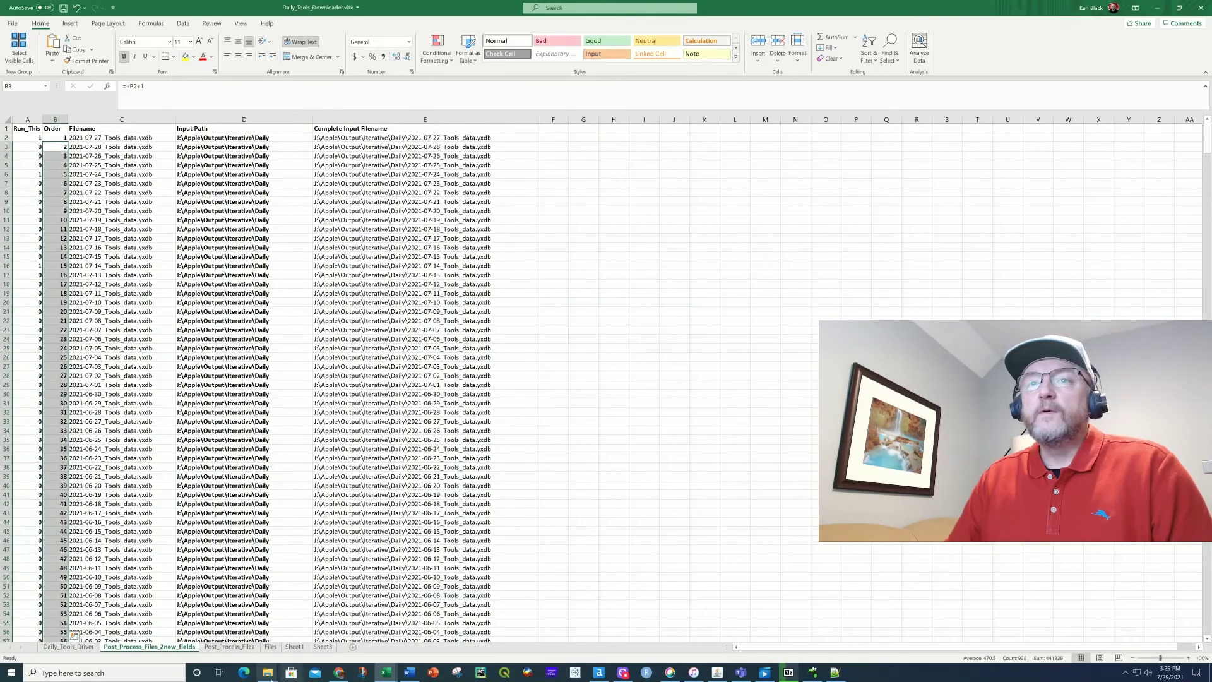
# - Sort the July_2021_csv_data folder by size with the largest files first, and open FMW00040308.csv in Excel
pyautogui.click(268, 672)
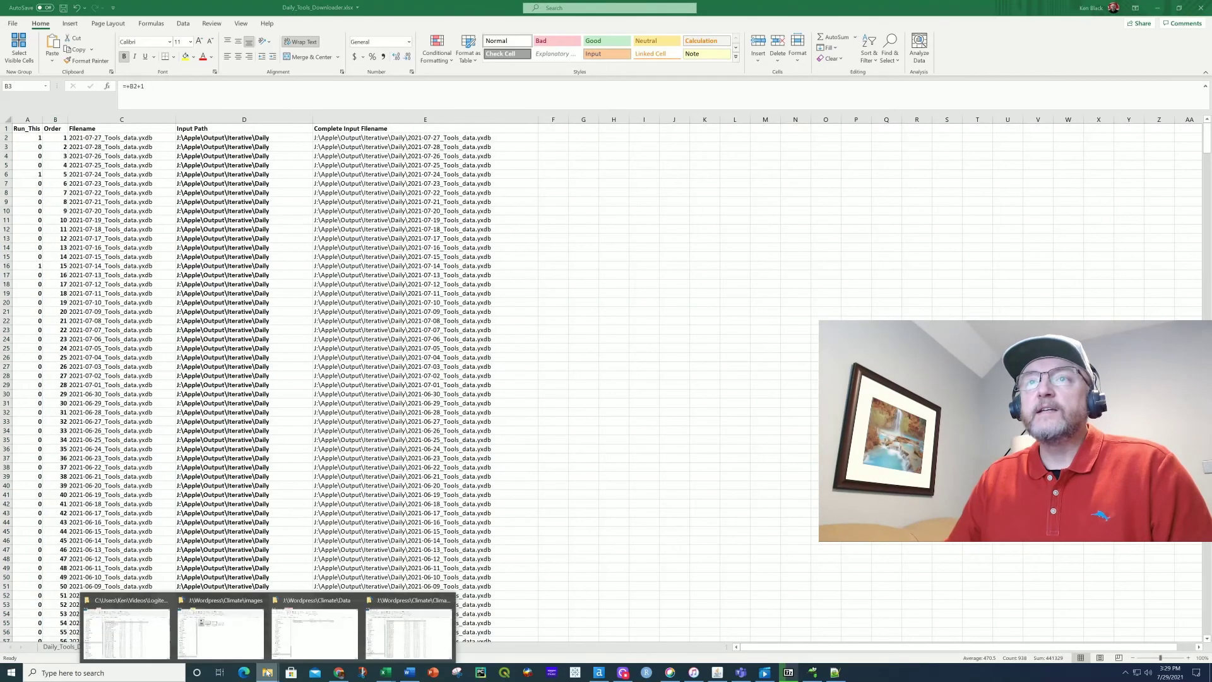
pyautogui.click(398, 642)
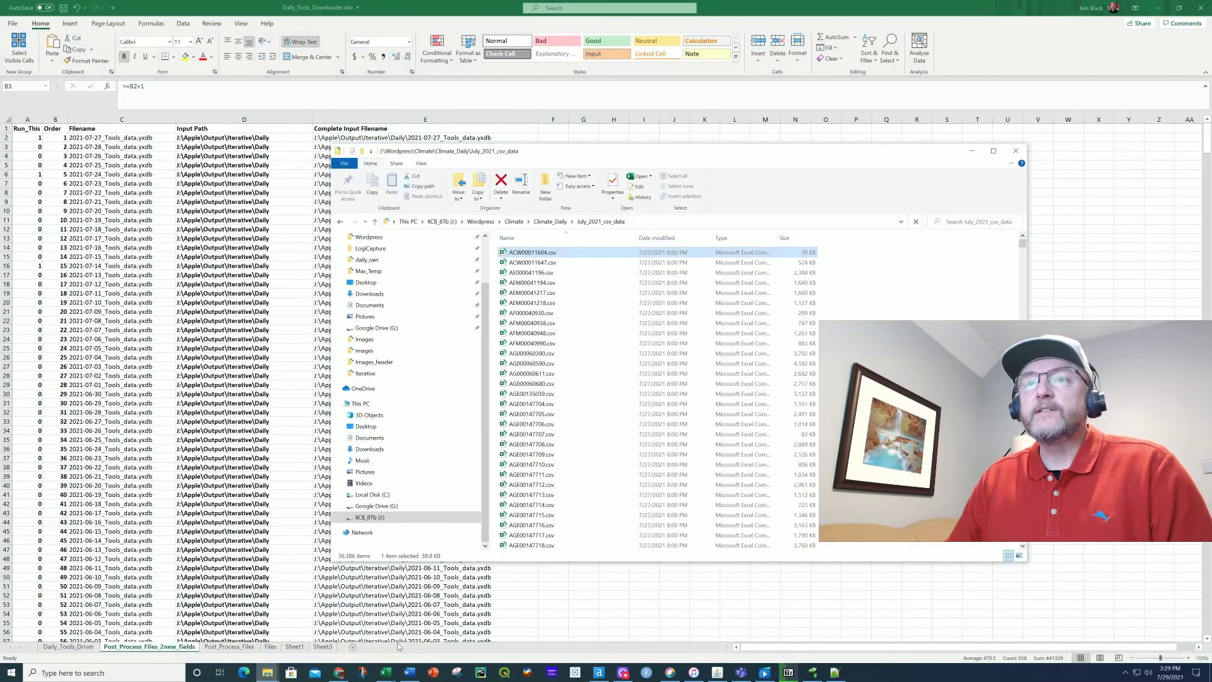
pyautogui.click(799, 243)
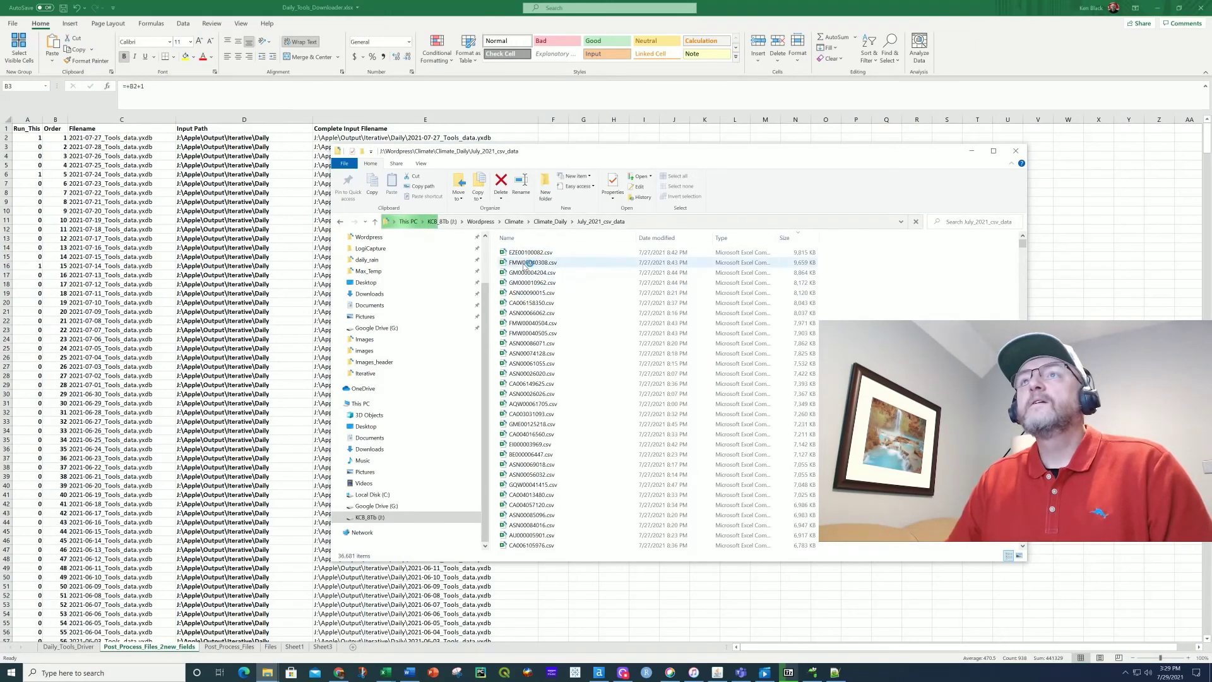
pyautogui.doubleClick(528, 263)
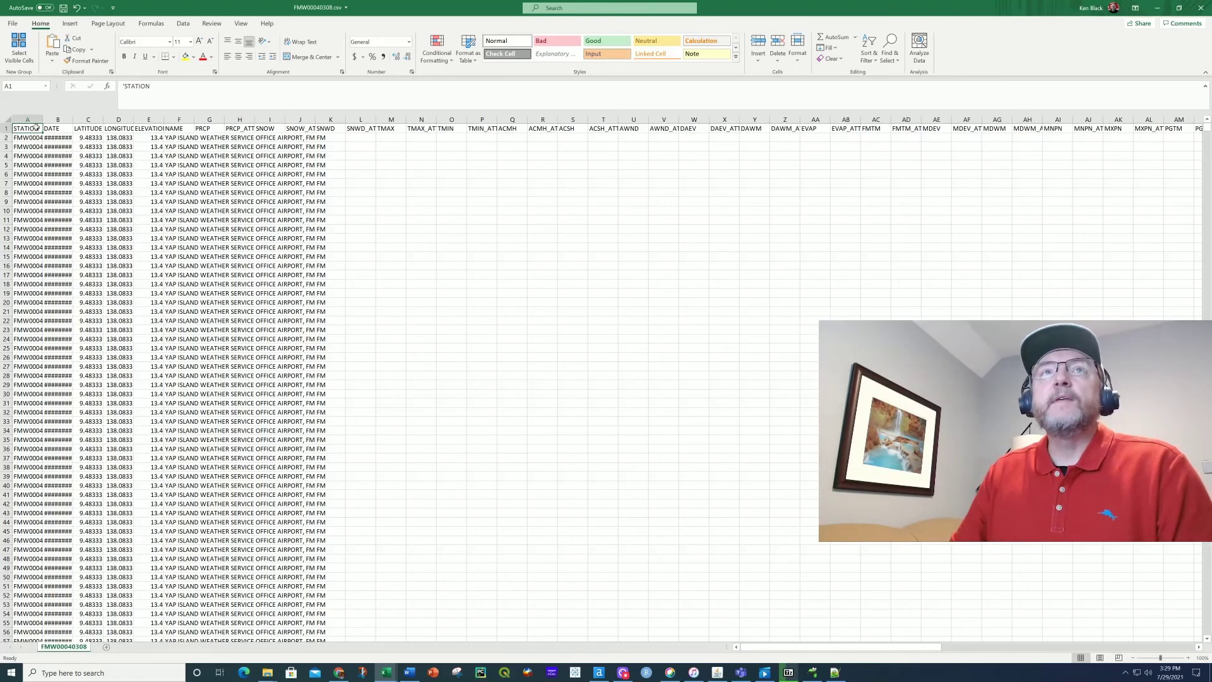
# - Fit the STATION through SNOW_ATTRIBUTES columns to their contents
pyautogui.moveTo(27, 119); pyautogui.dragTo(278, 120)
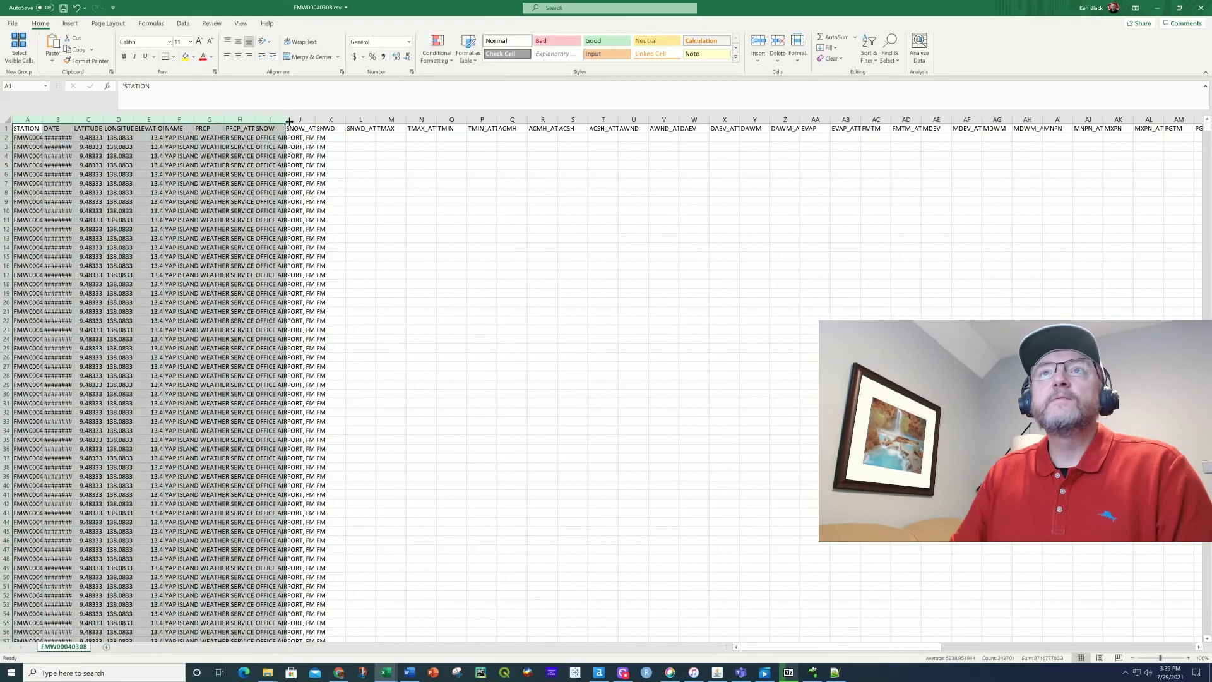
pyautogui.moveTo(28, 118); pyautogui.dragTo(309, 119)
pyautogui.doubleClick(315, 119)
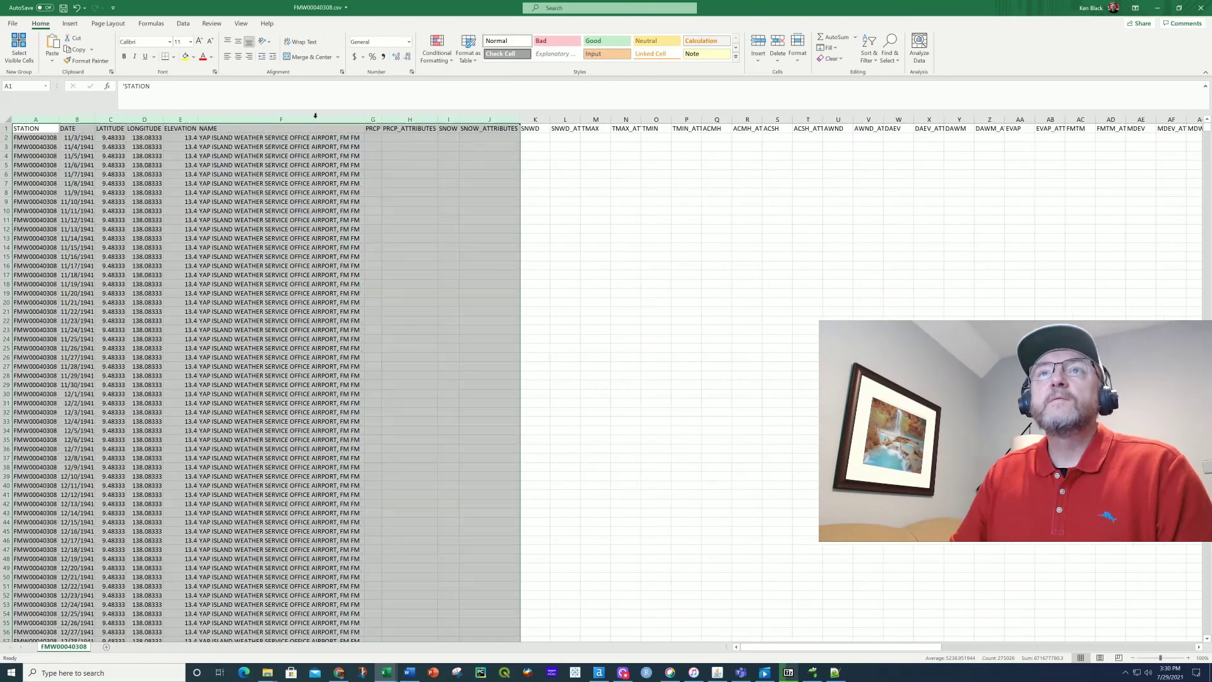
pyautogui.click(278, 247)
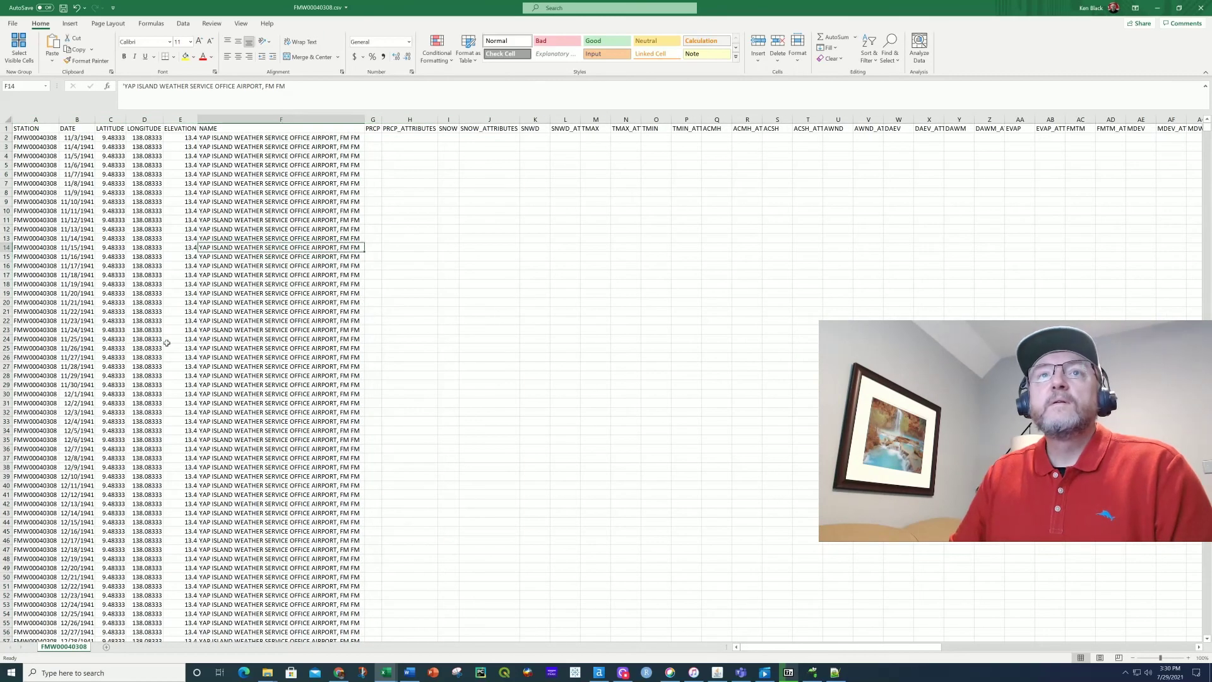
# - Check the first and last dates in FMW00040308.csv, and look through its most recent records and those from late 1974
pyautogui.click(79, 137)
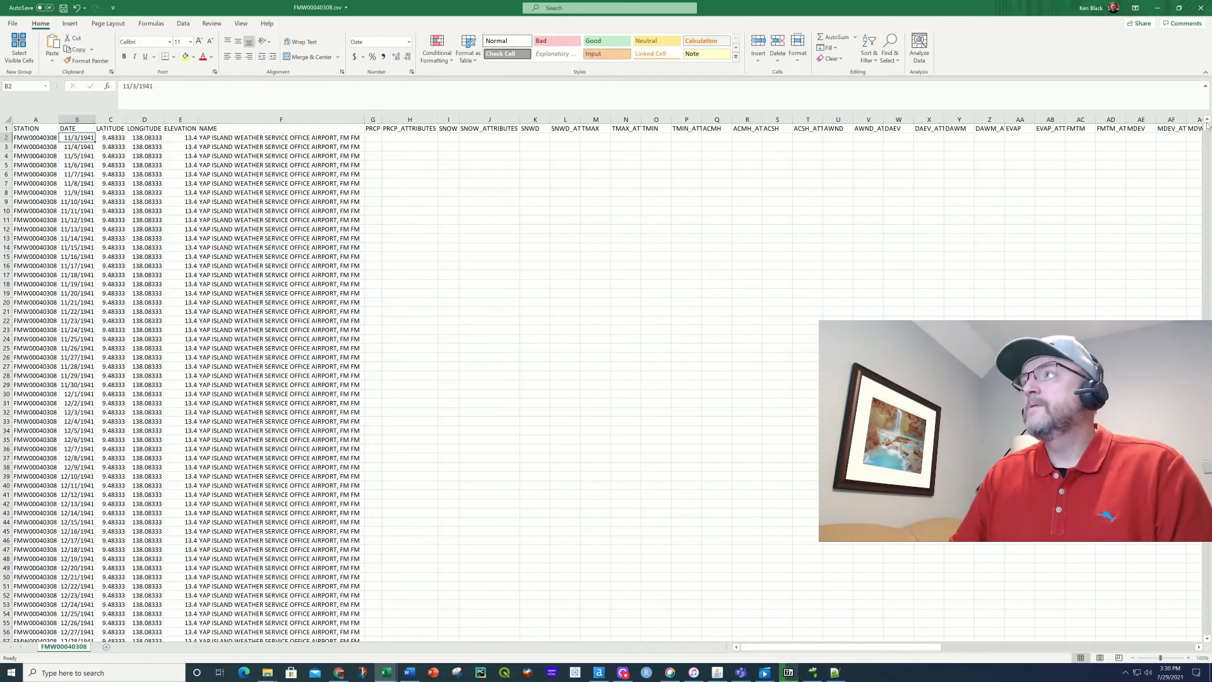
pyautogui.moveTo(1206, 129); pyautogui.dragTo(1206, 628)
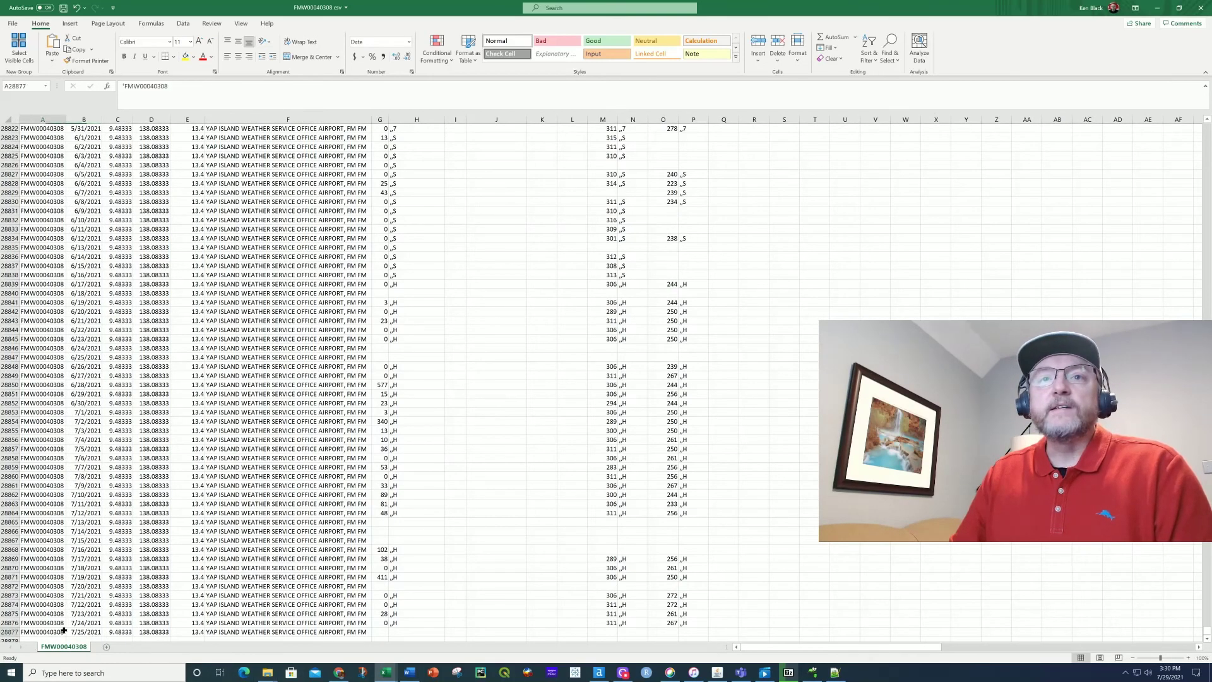
pyautogui.click(87, 632)
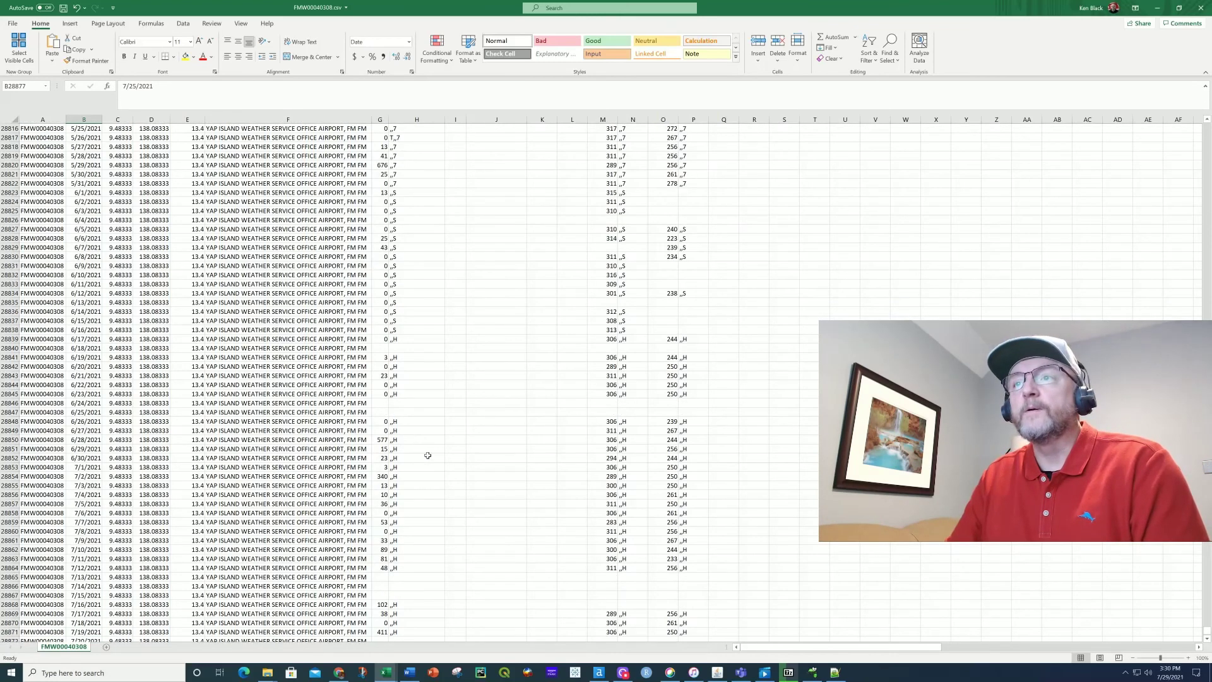
pyautogui.scroll(20, 436, 453)
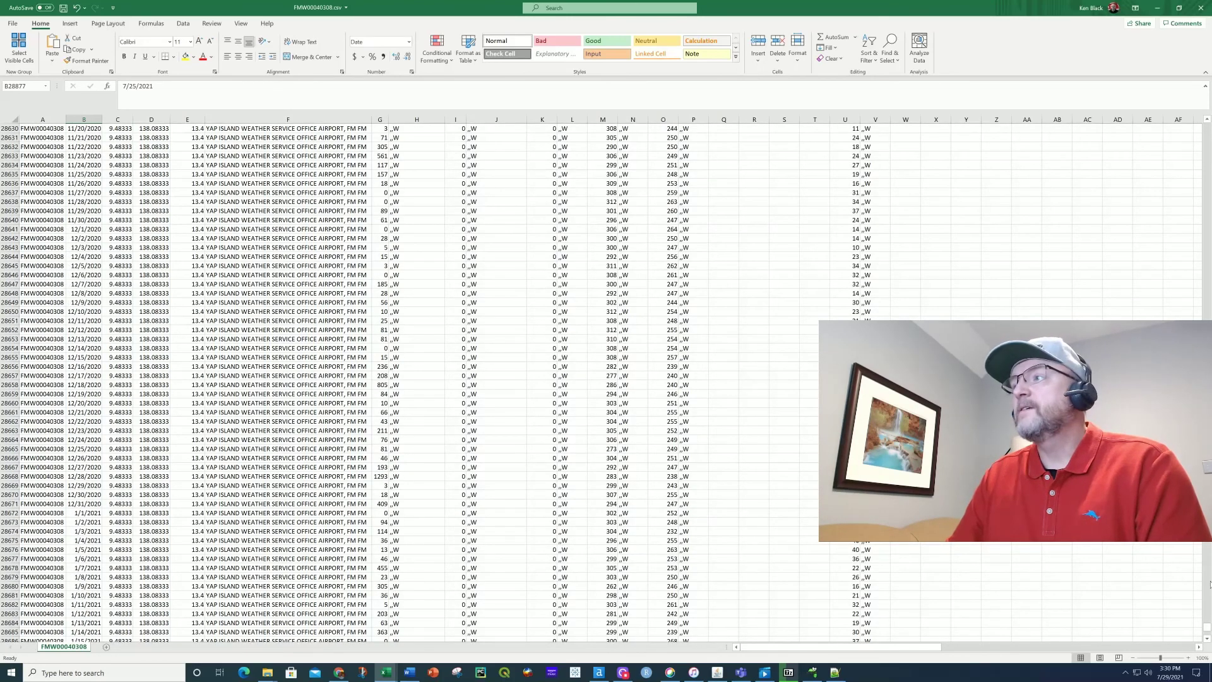
pyautogui.moveTo(1207, 628); pyautogui.dragTo(1179, 118)
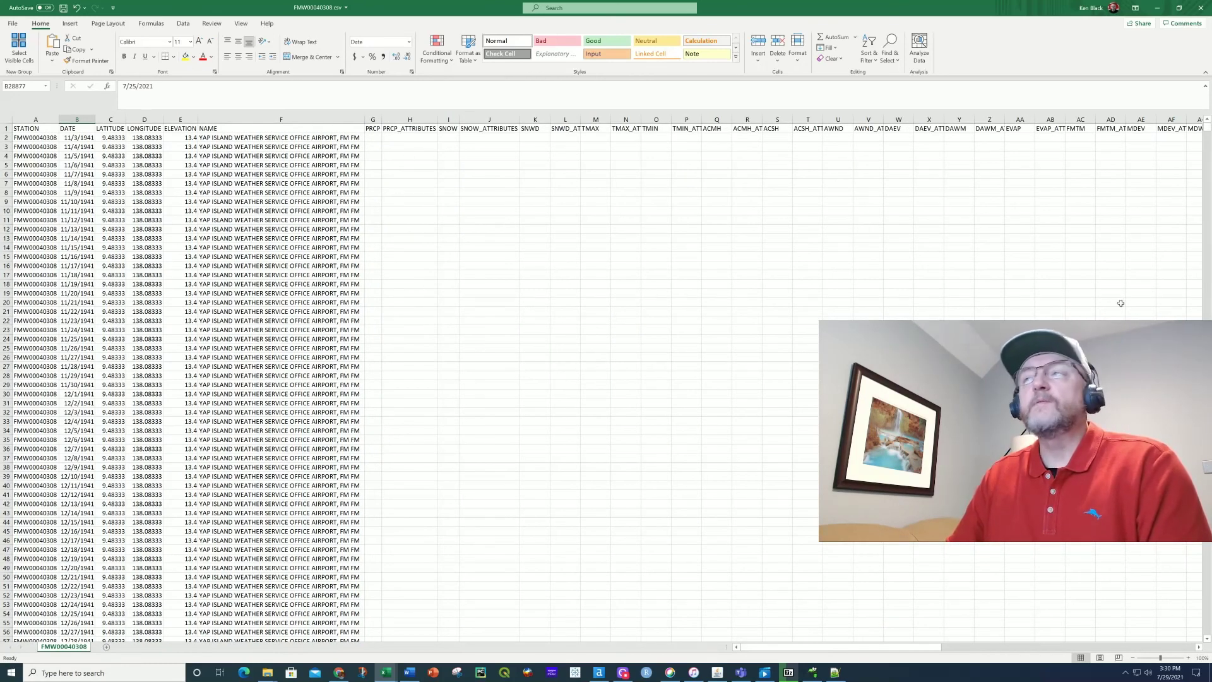
pyautogui.moveTo(1207, 127); pyautogui.dragTo(1207, 332)
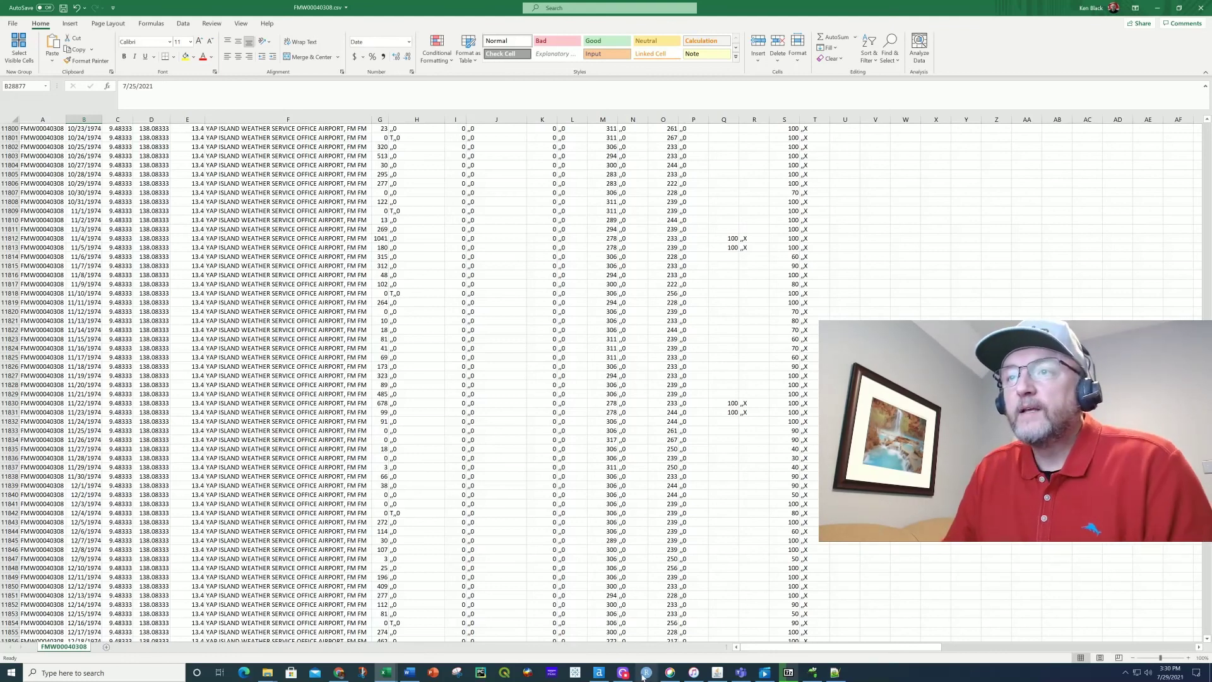
pyautogui.moveTo(623, 674)
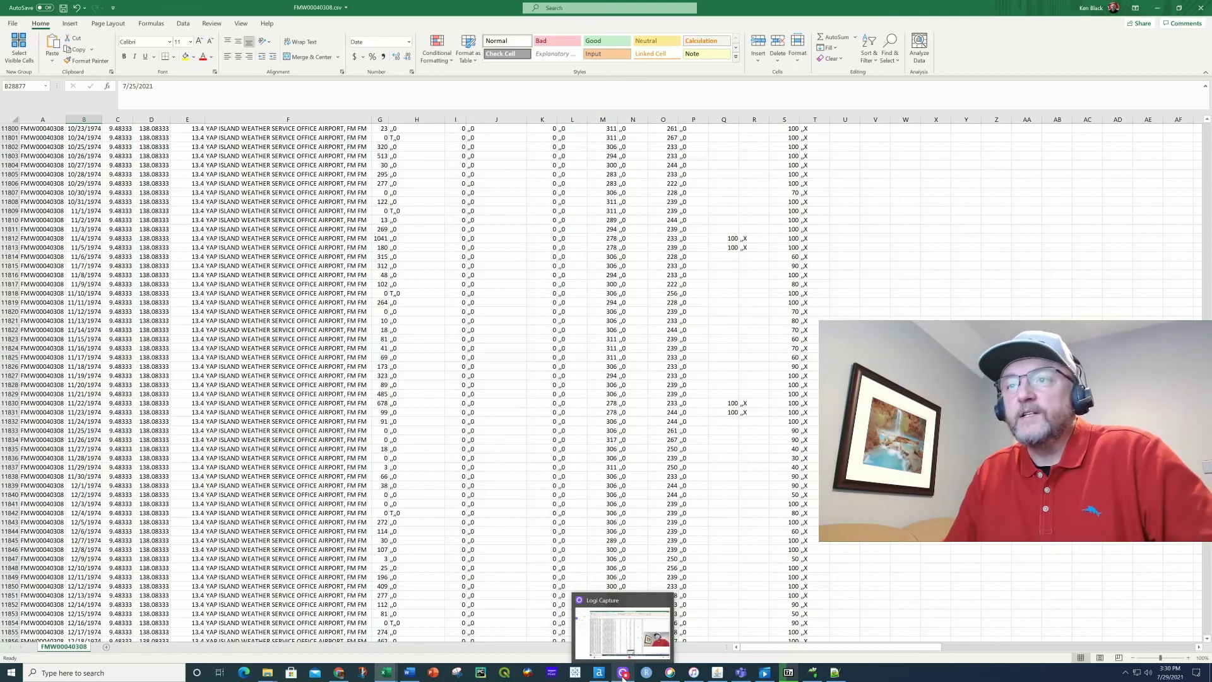
pyautogui.click(623, 674)
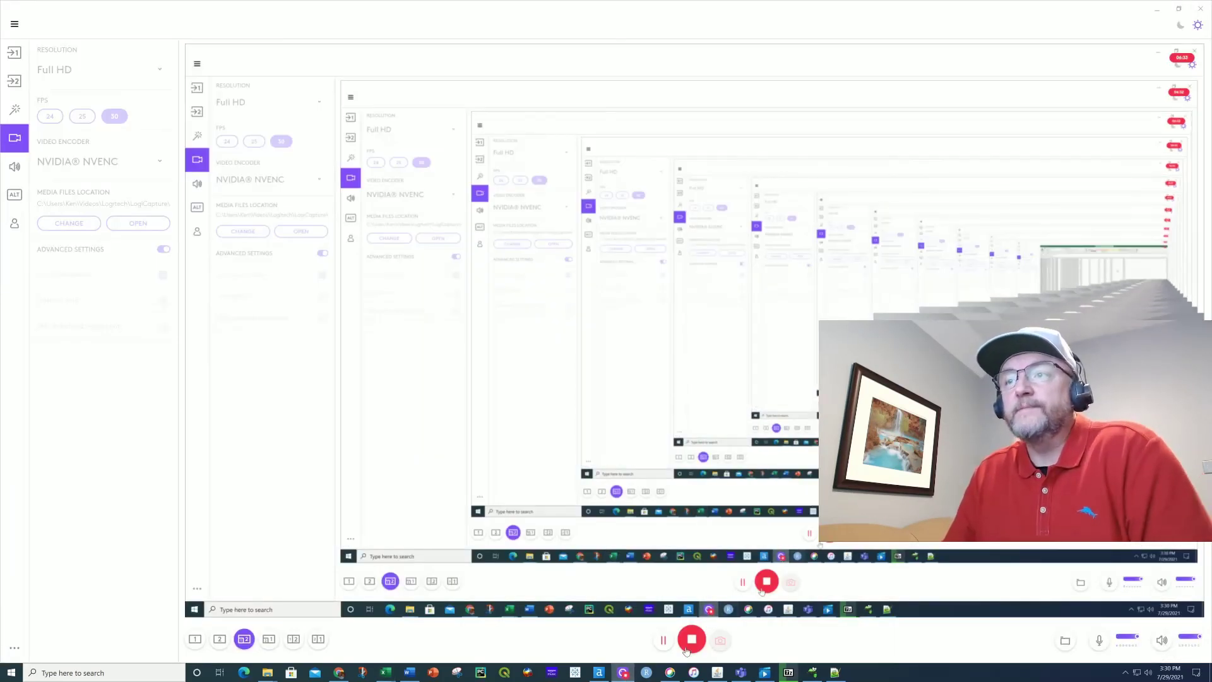